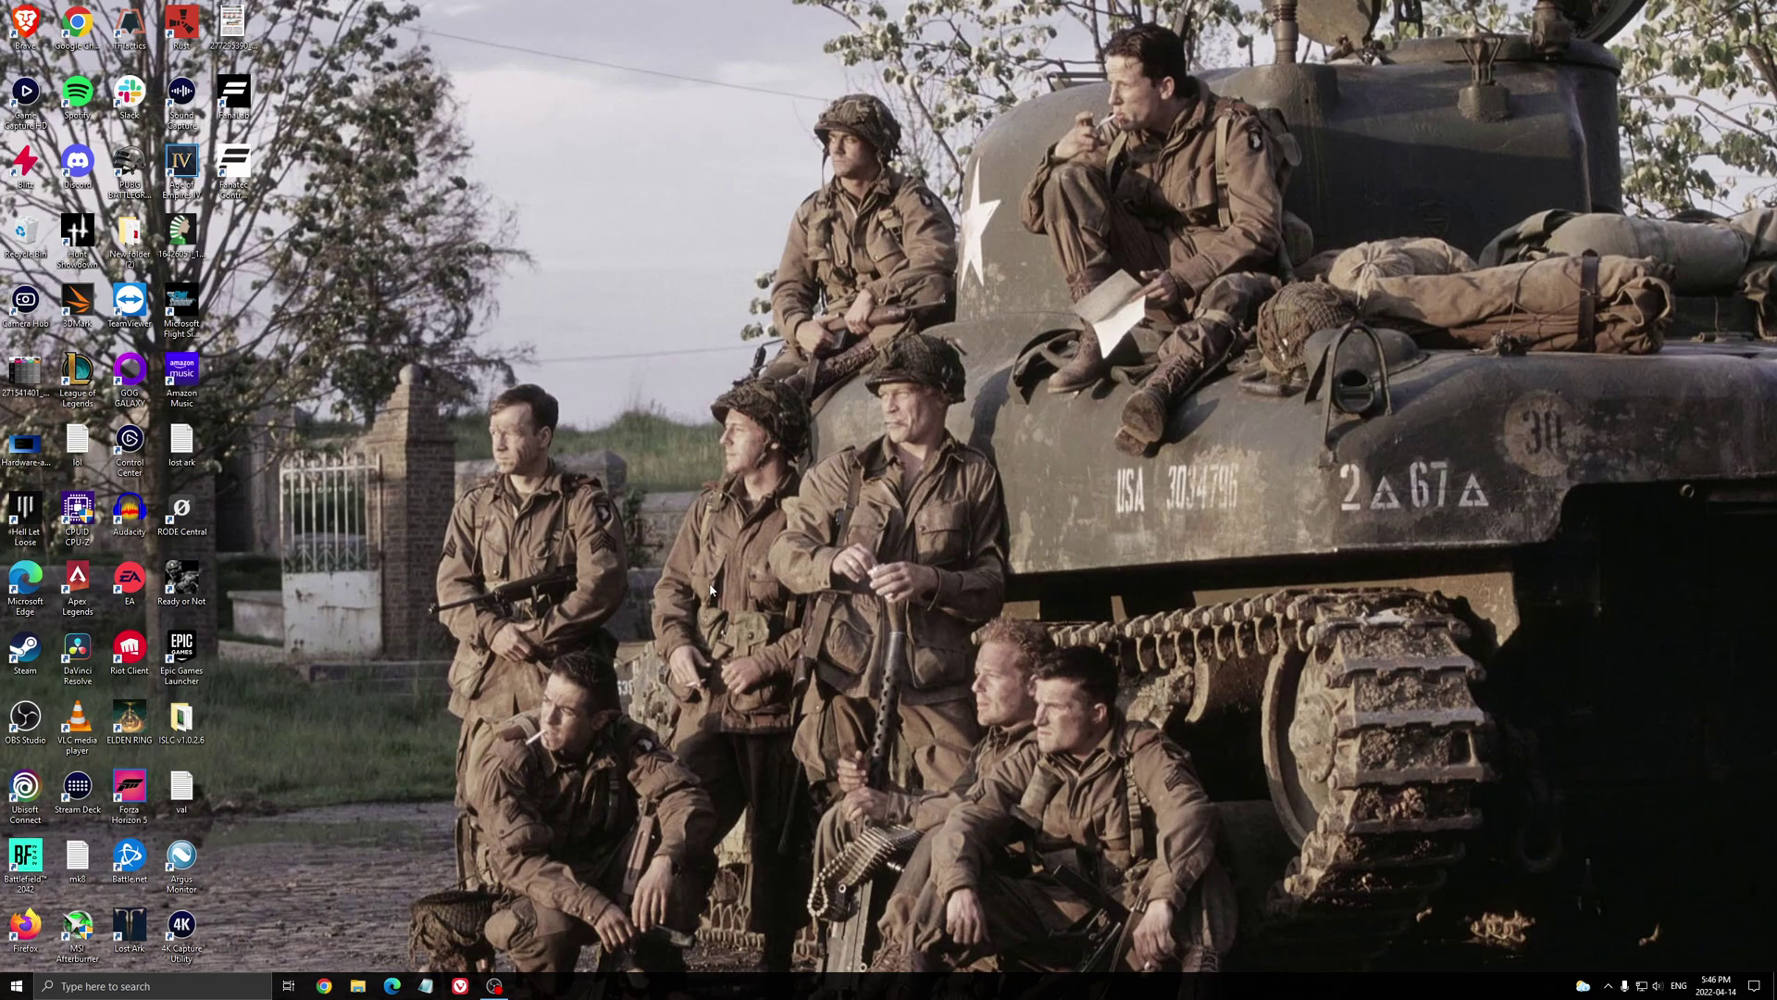
Open the Windows Game Mode settings, review the Game Mode, Xbox Game Bar and Captures pages, and close Settings
click(212, 984)
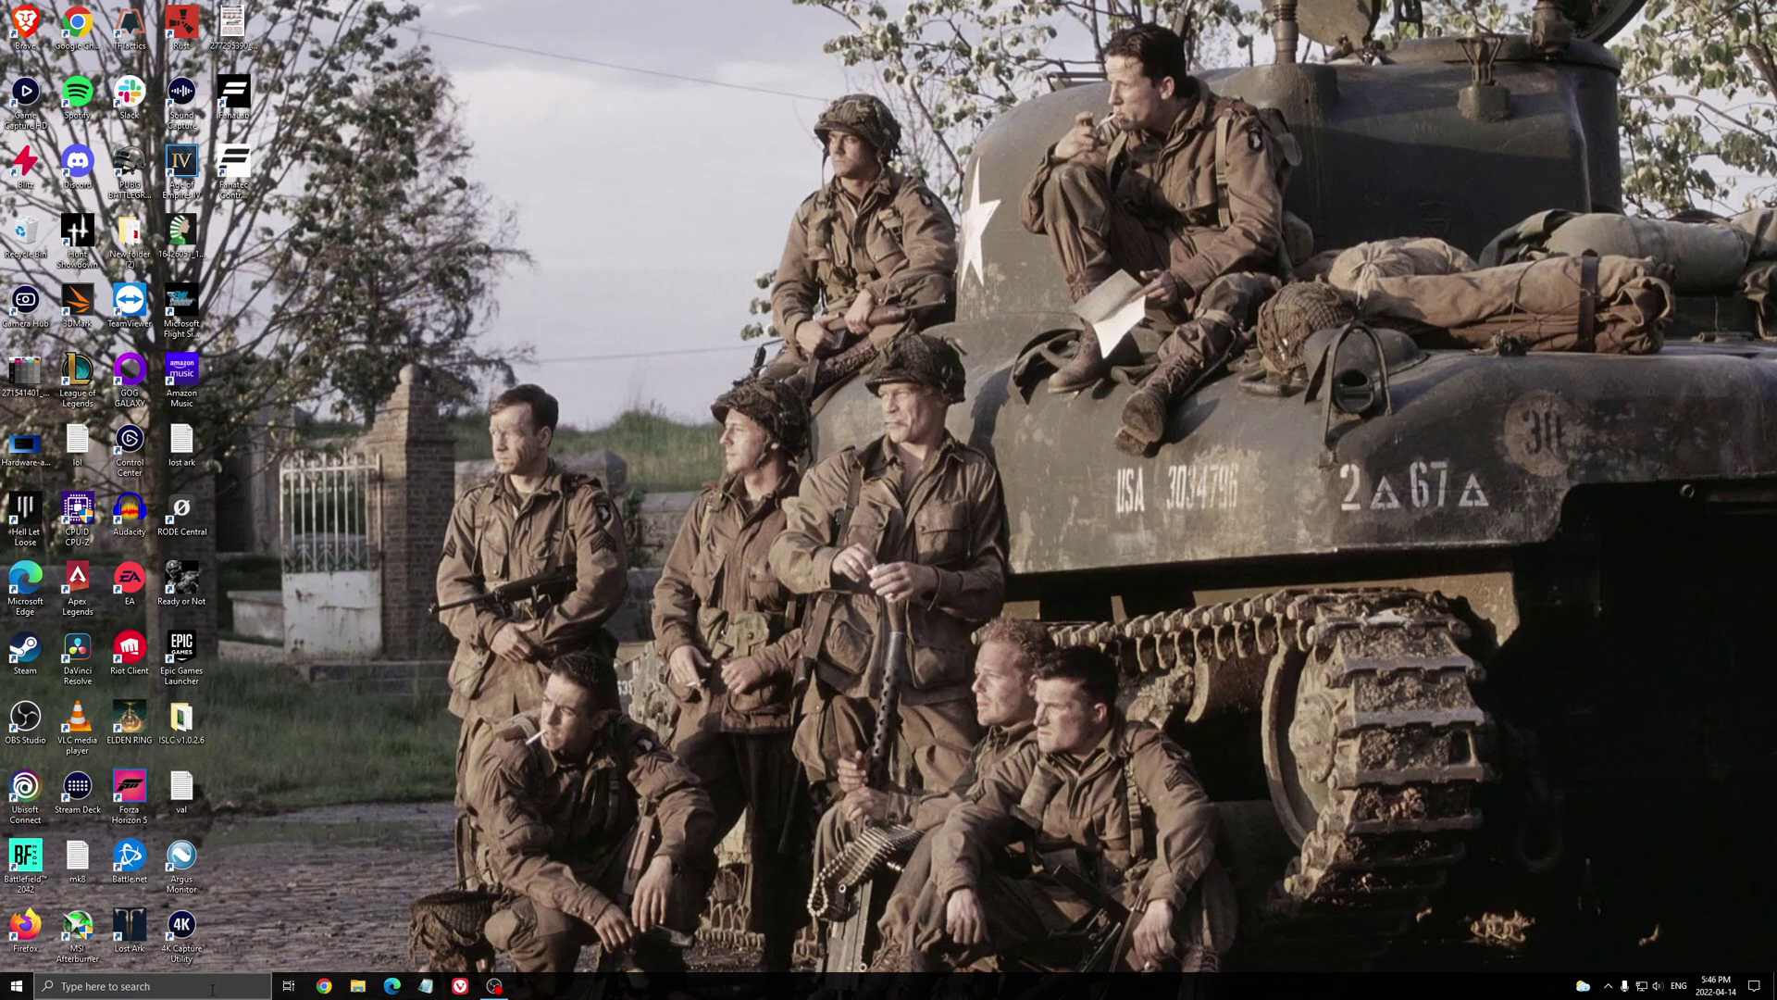
text(game mode)
key(Return)
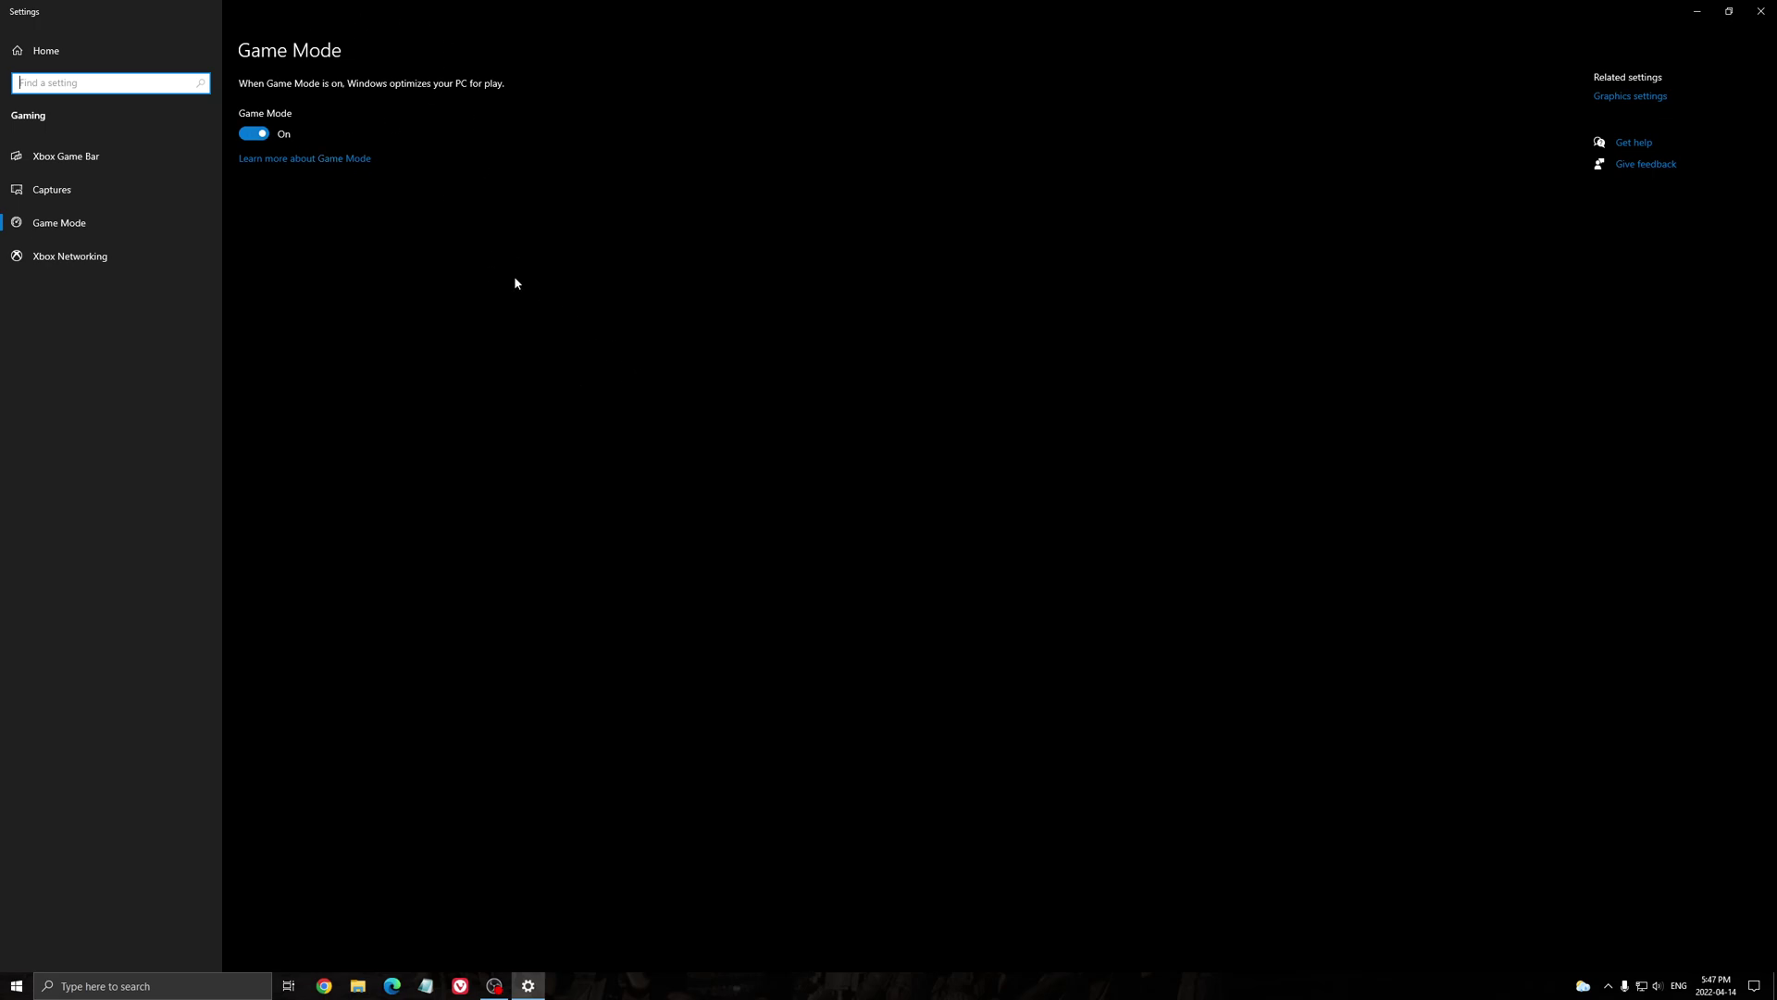
click(88, 156)
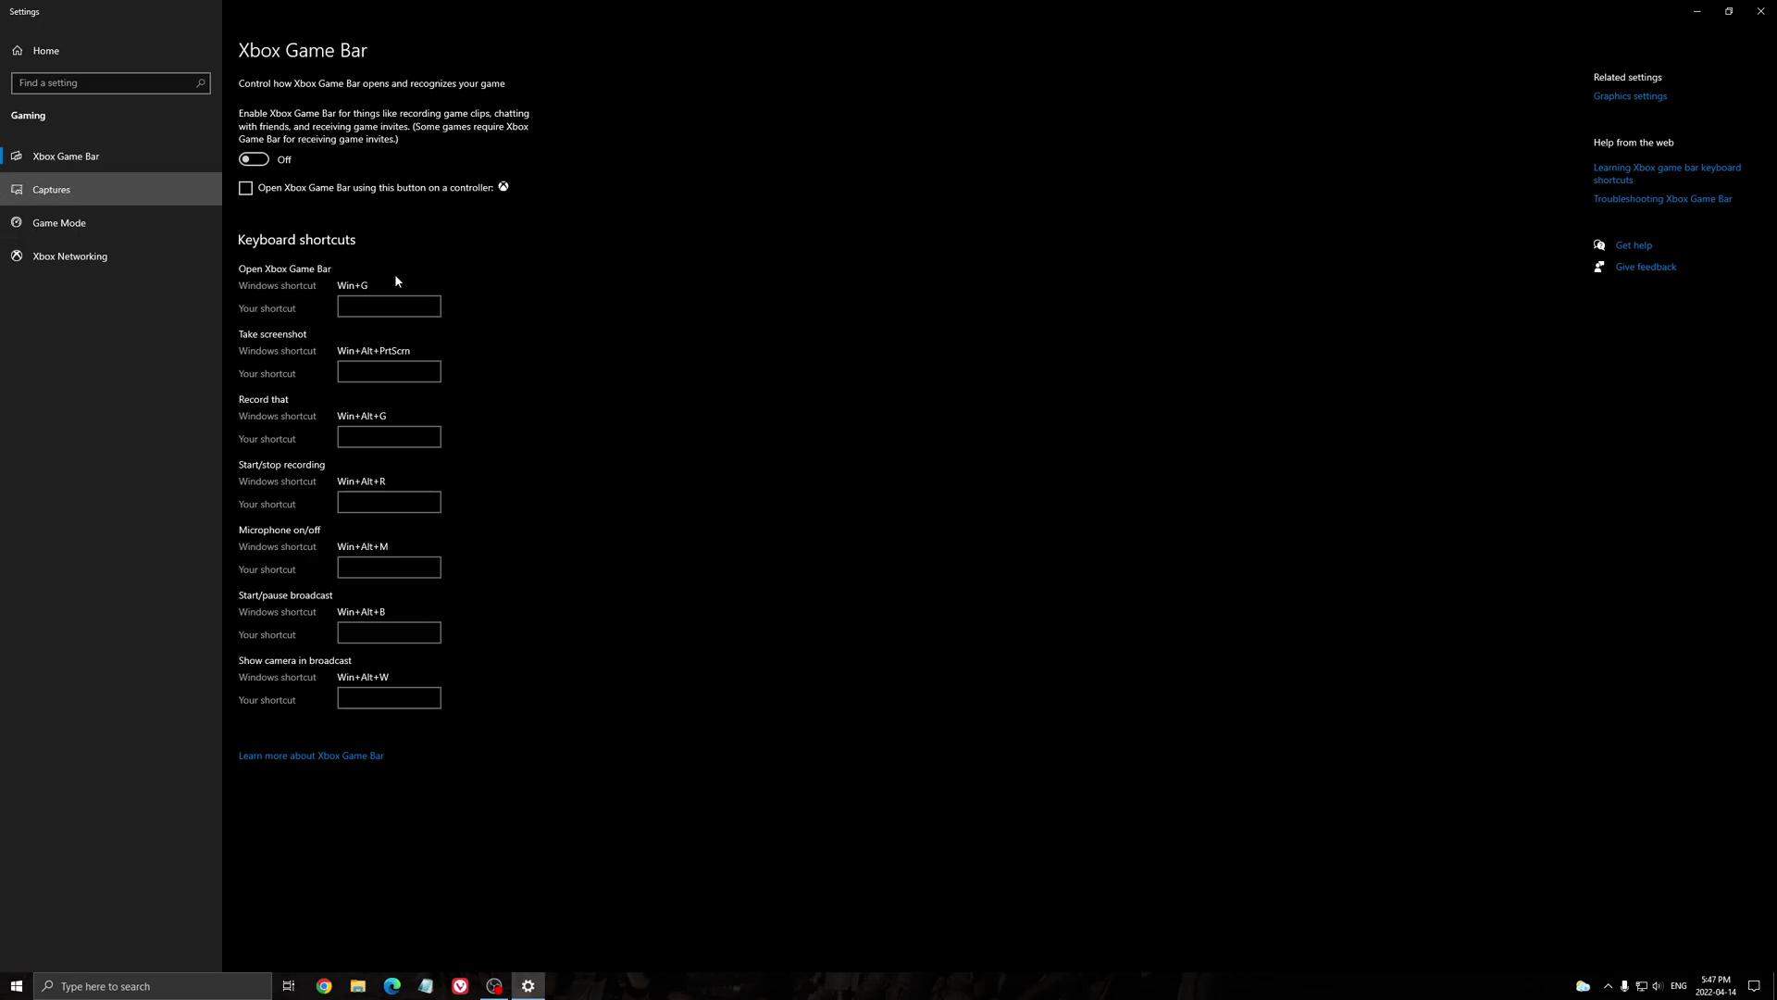
click(120, 203)
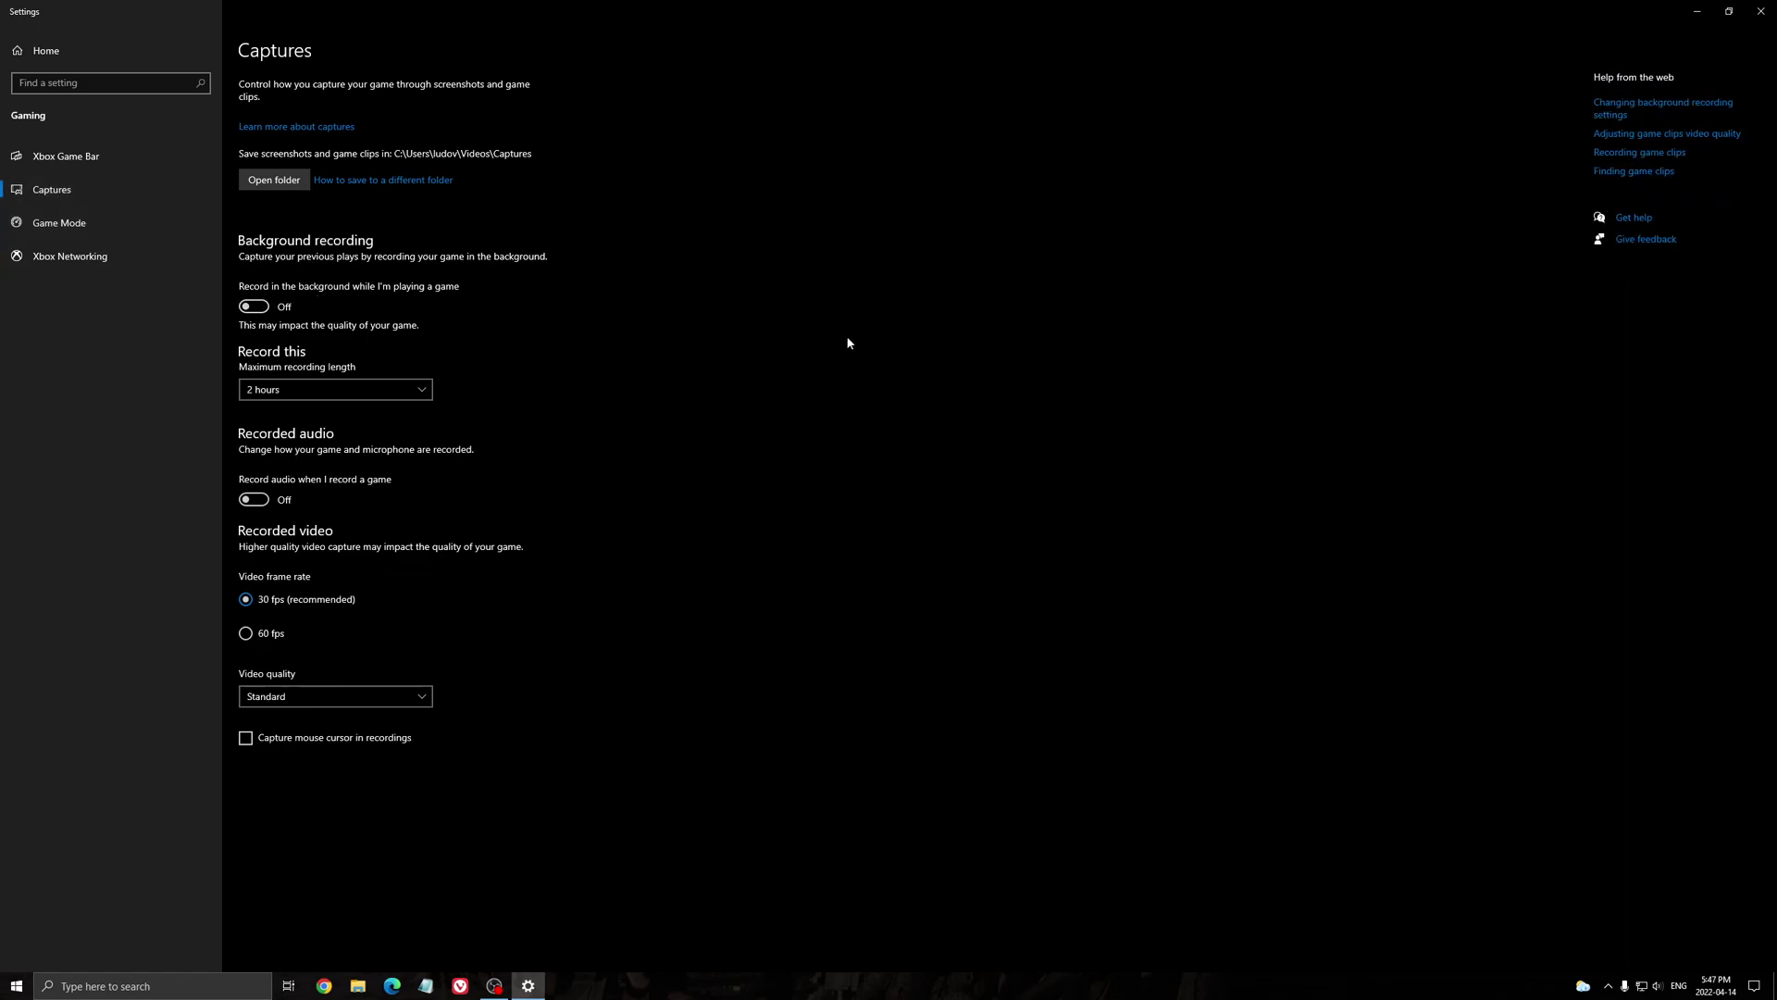
click(1761, 11)
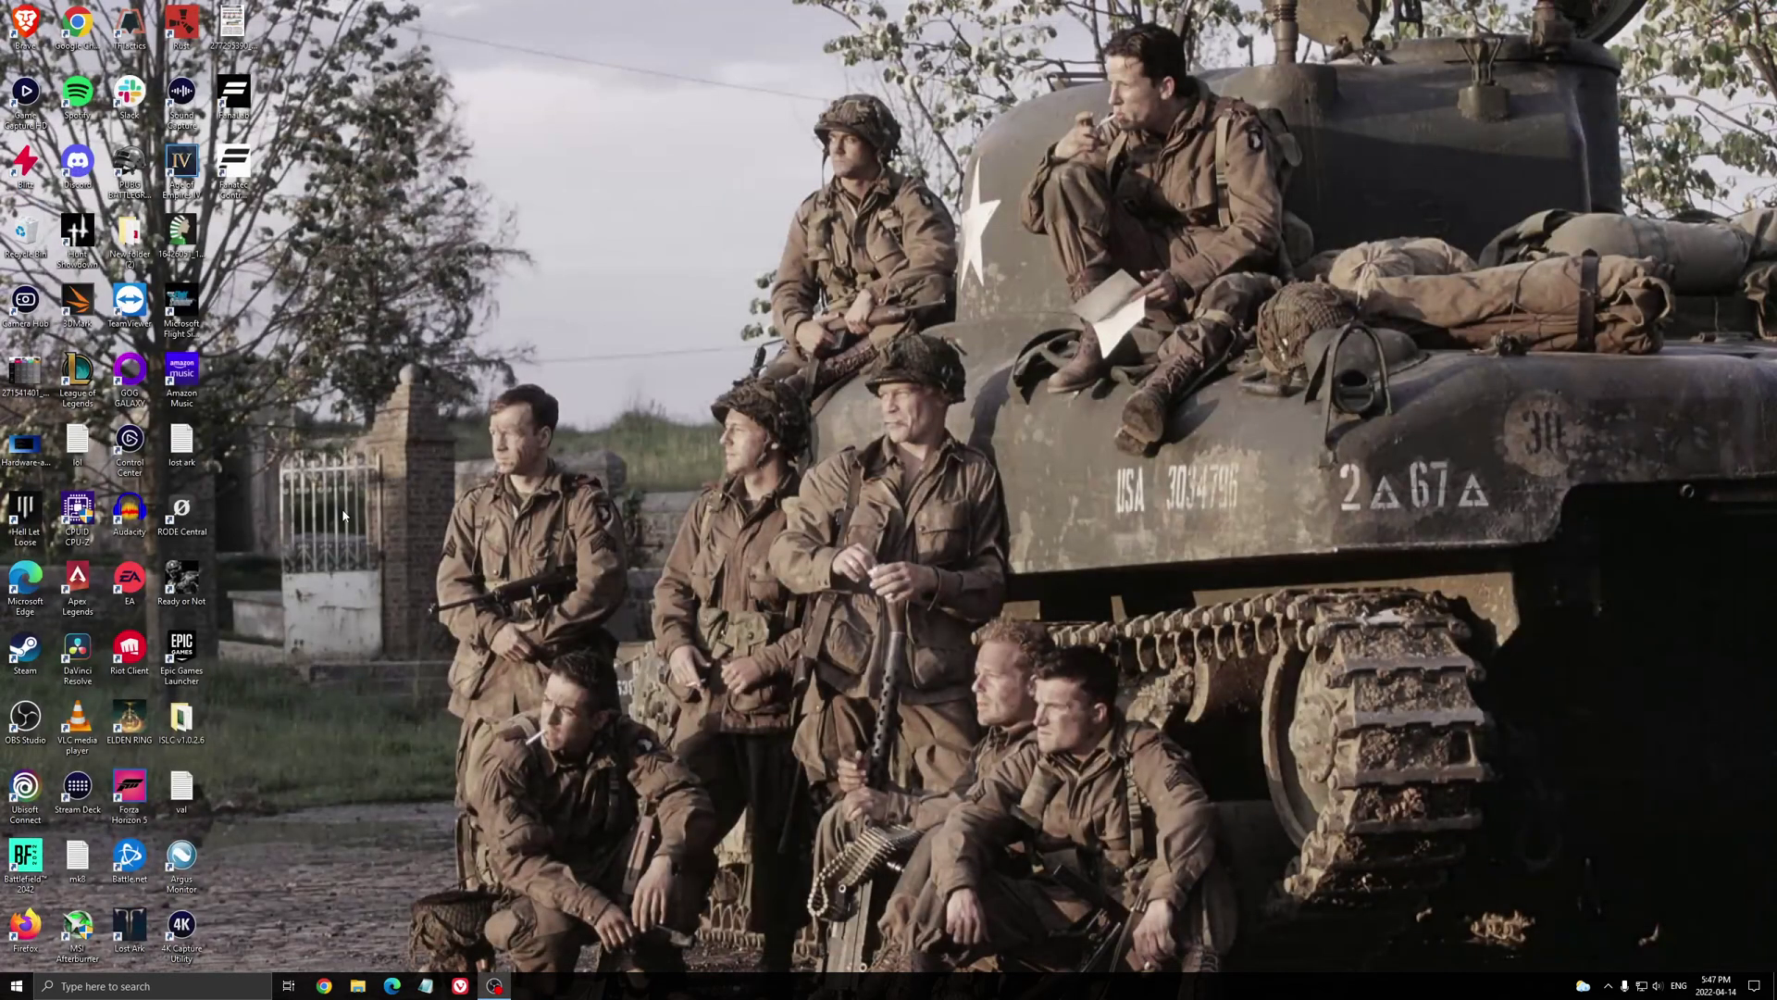
View the desktop image about hardware-accelerated GPU scheduling, and review the global graphics settings in AMD Radeon Software
double_click(25, 446)
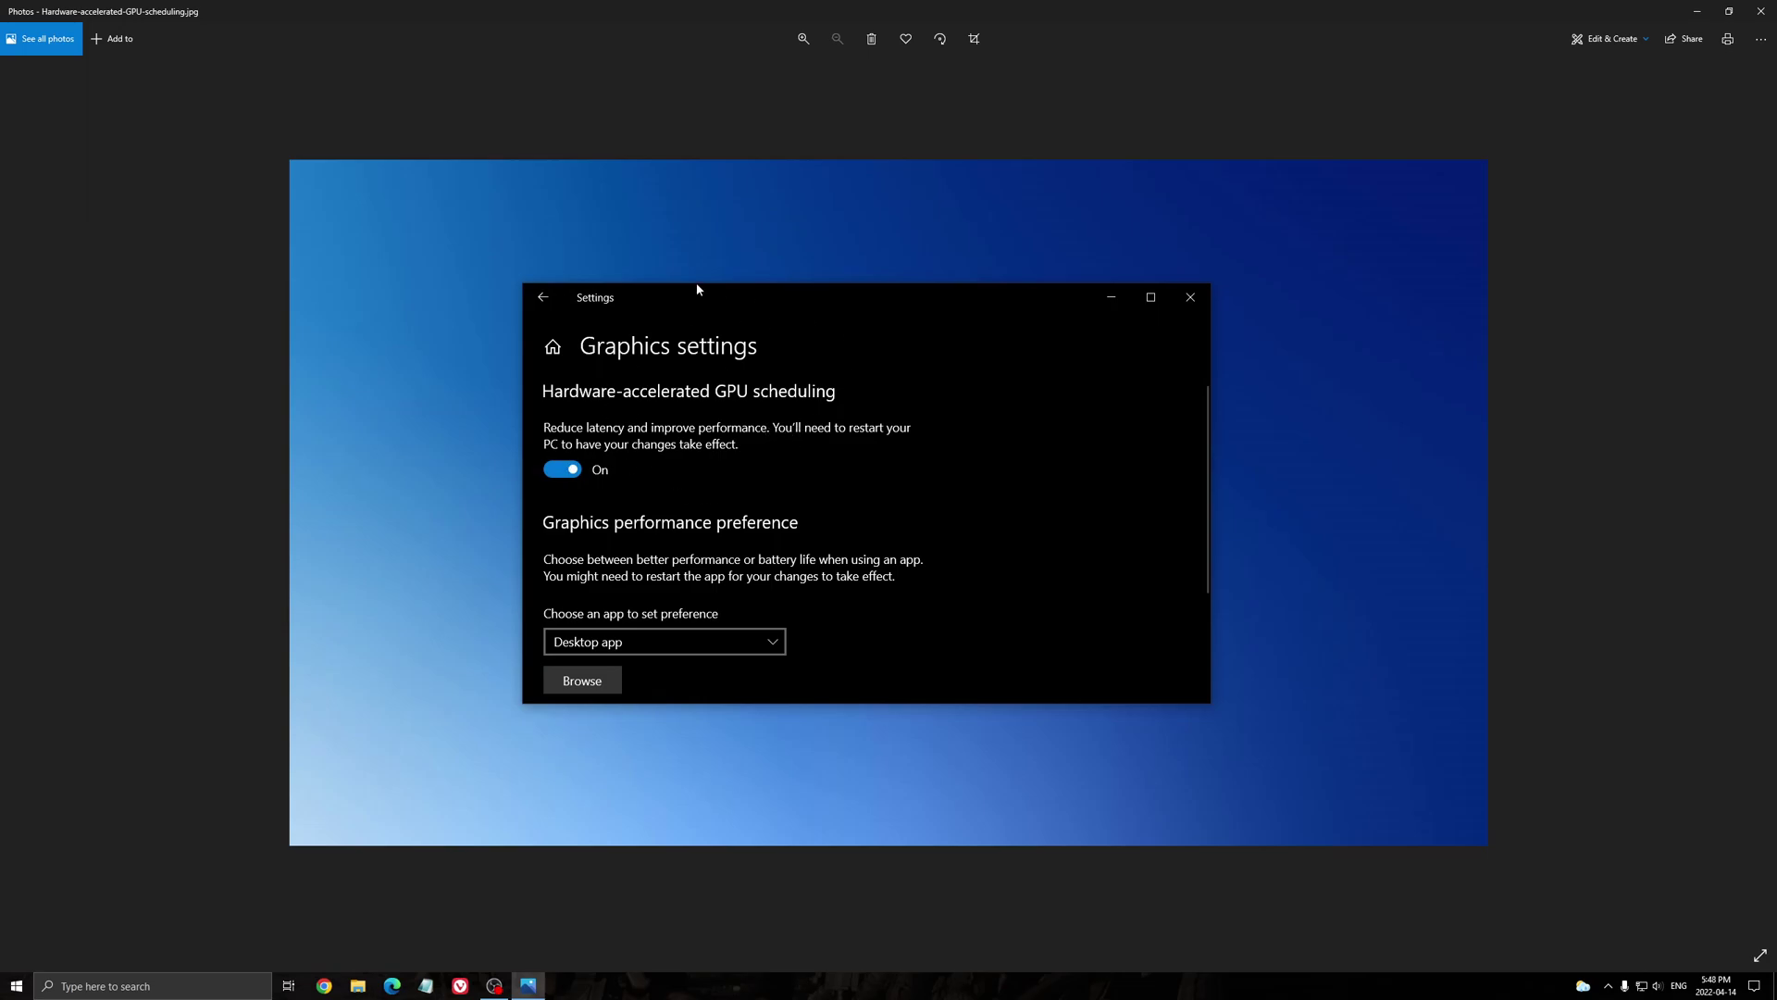
click(1762, 11)
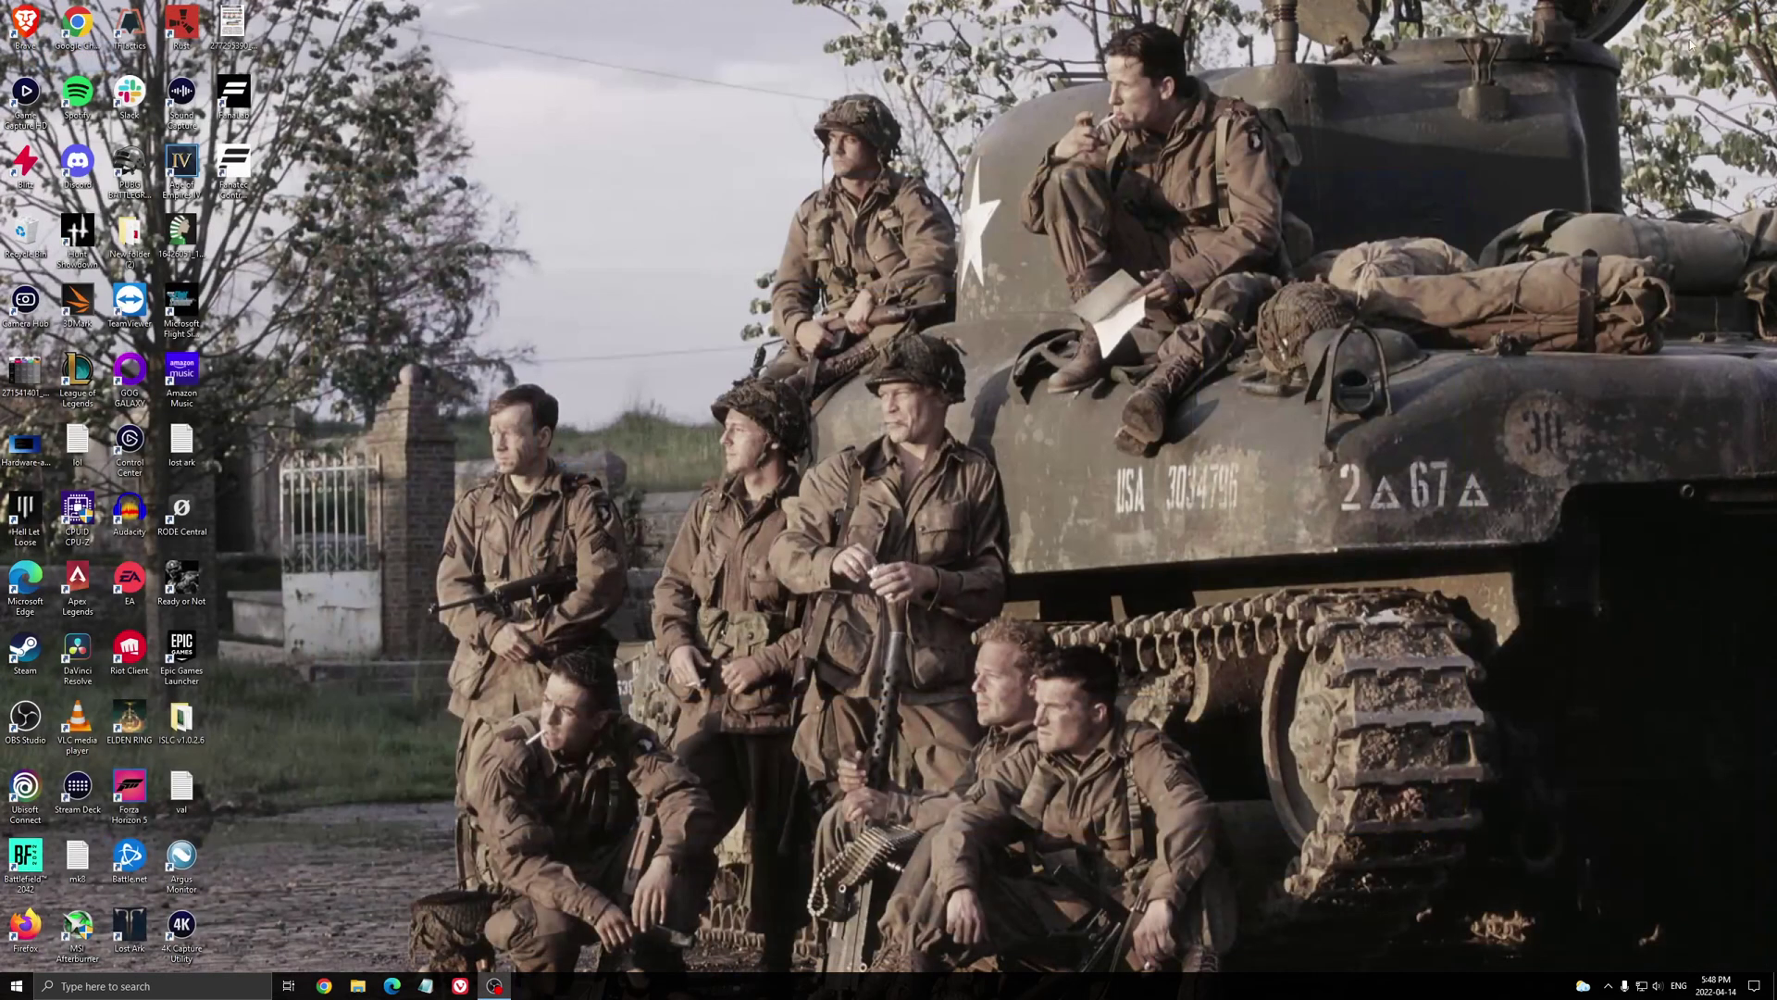
click(1608, 986)
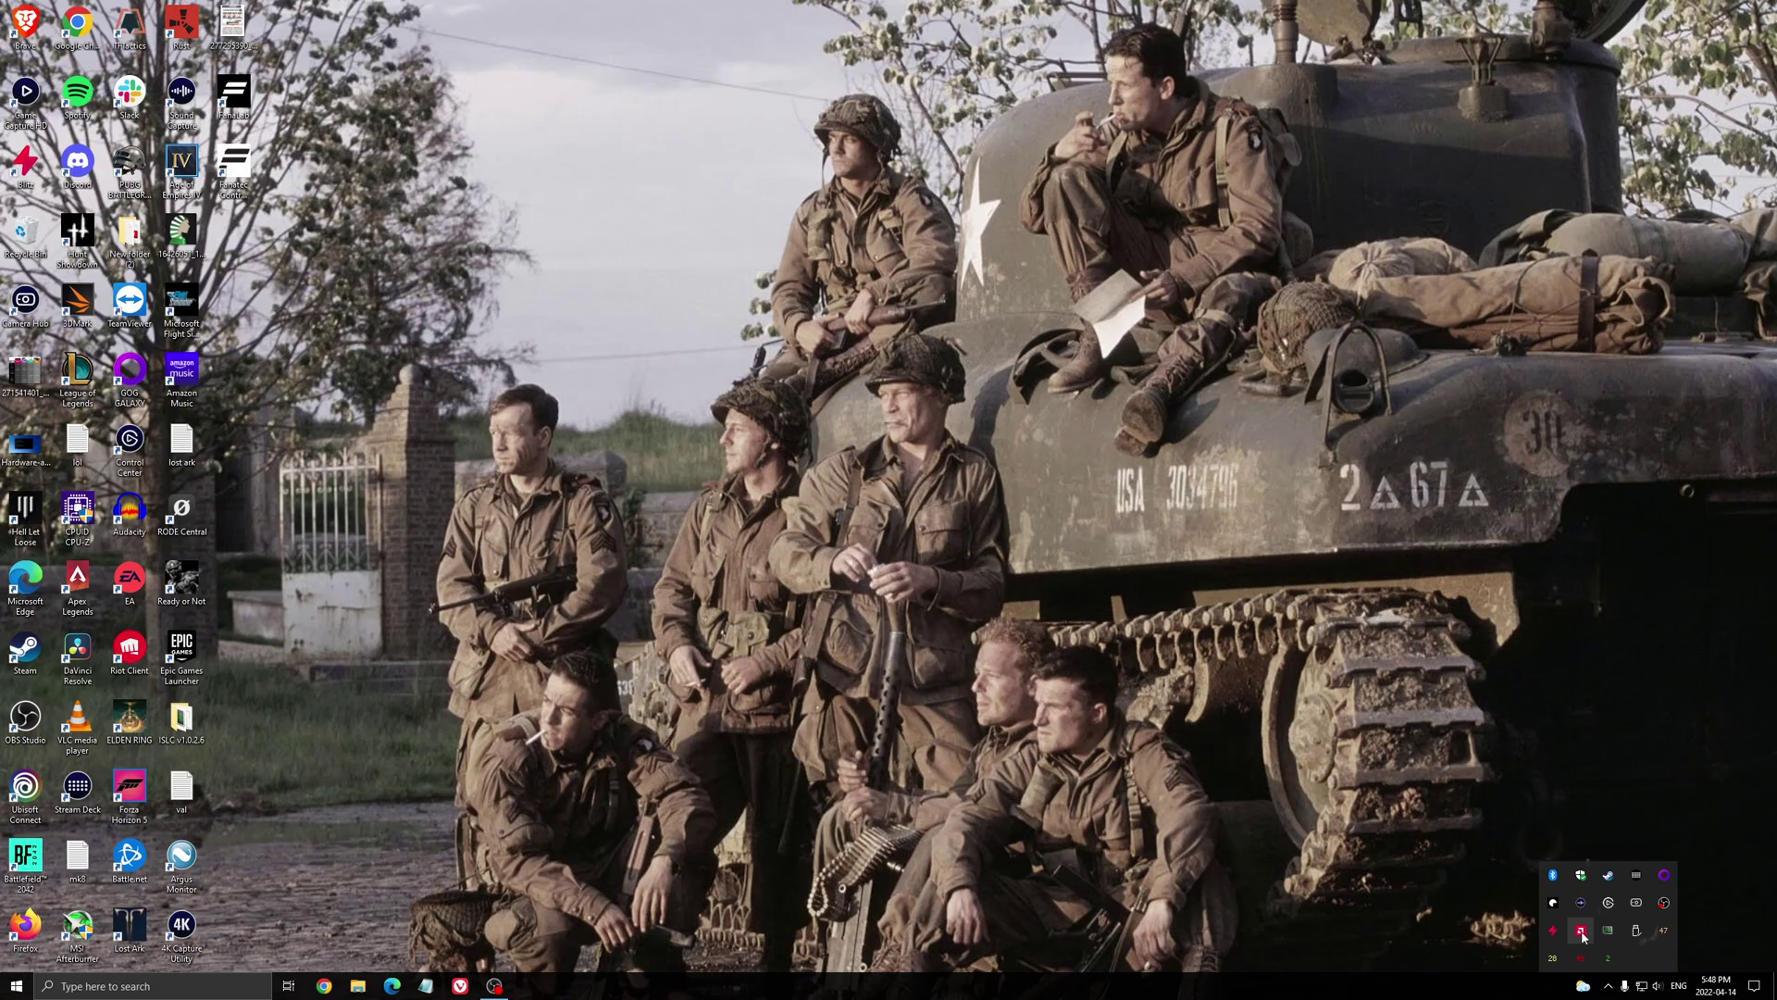
click(1582, 931)
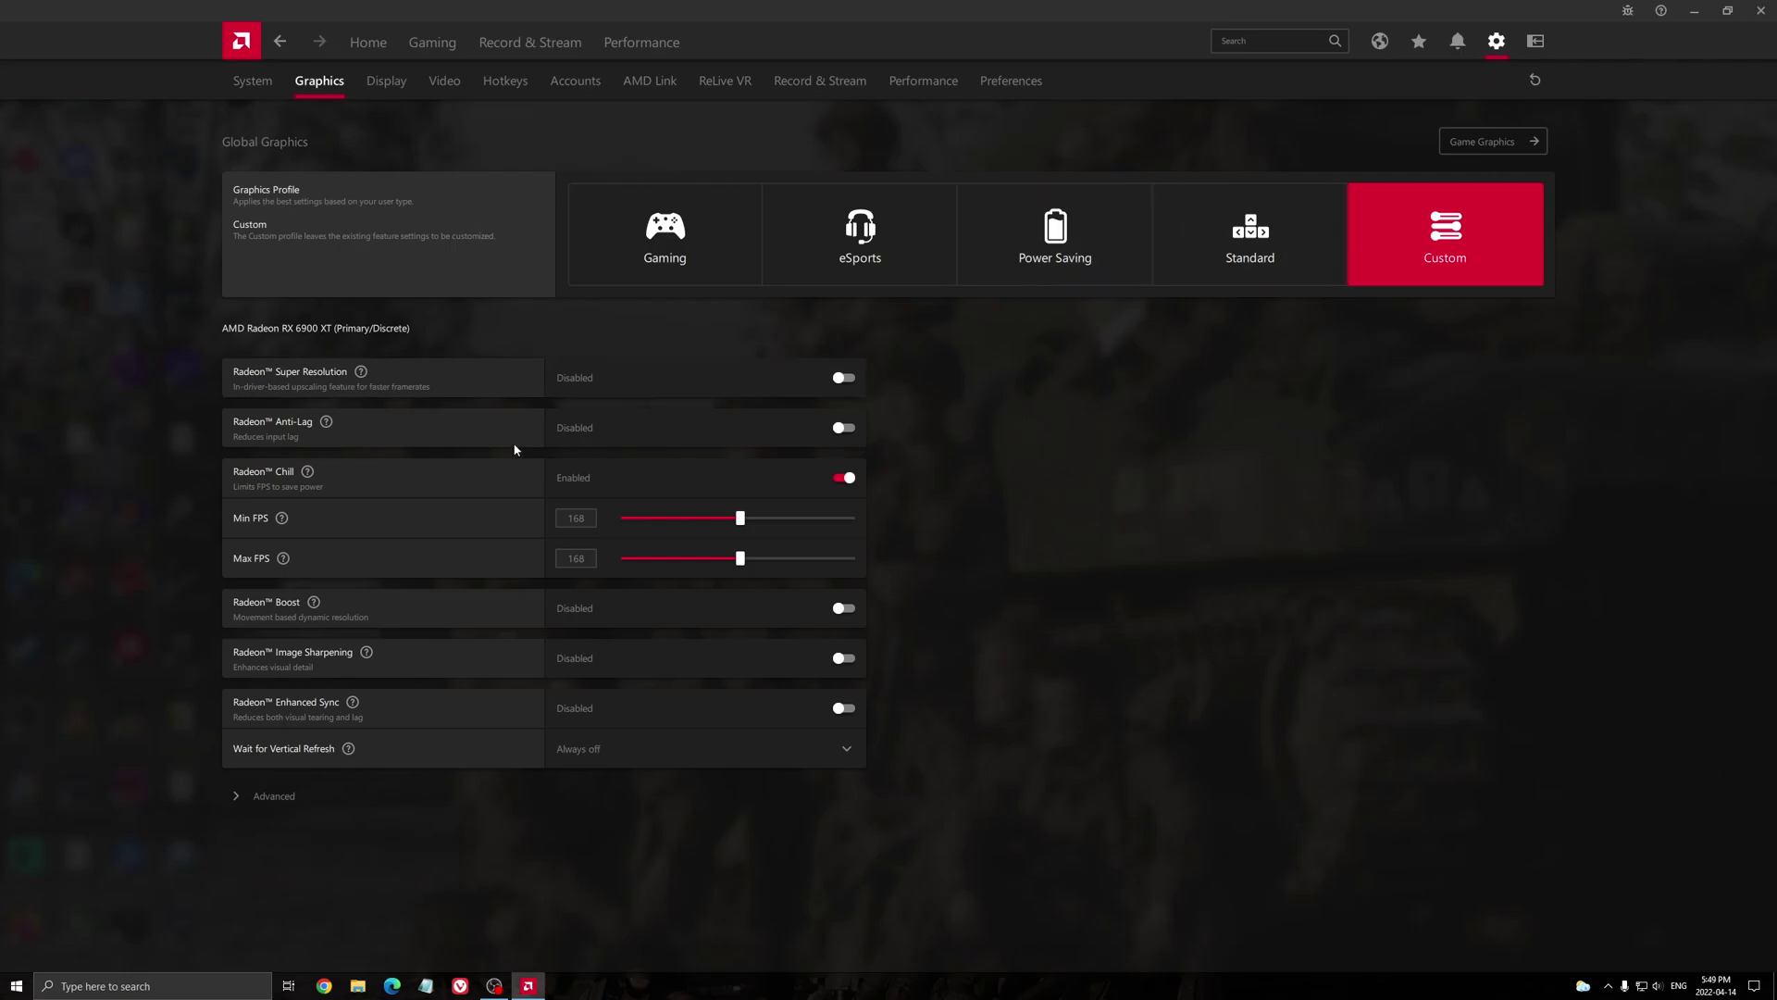
click(1760, 10)
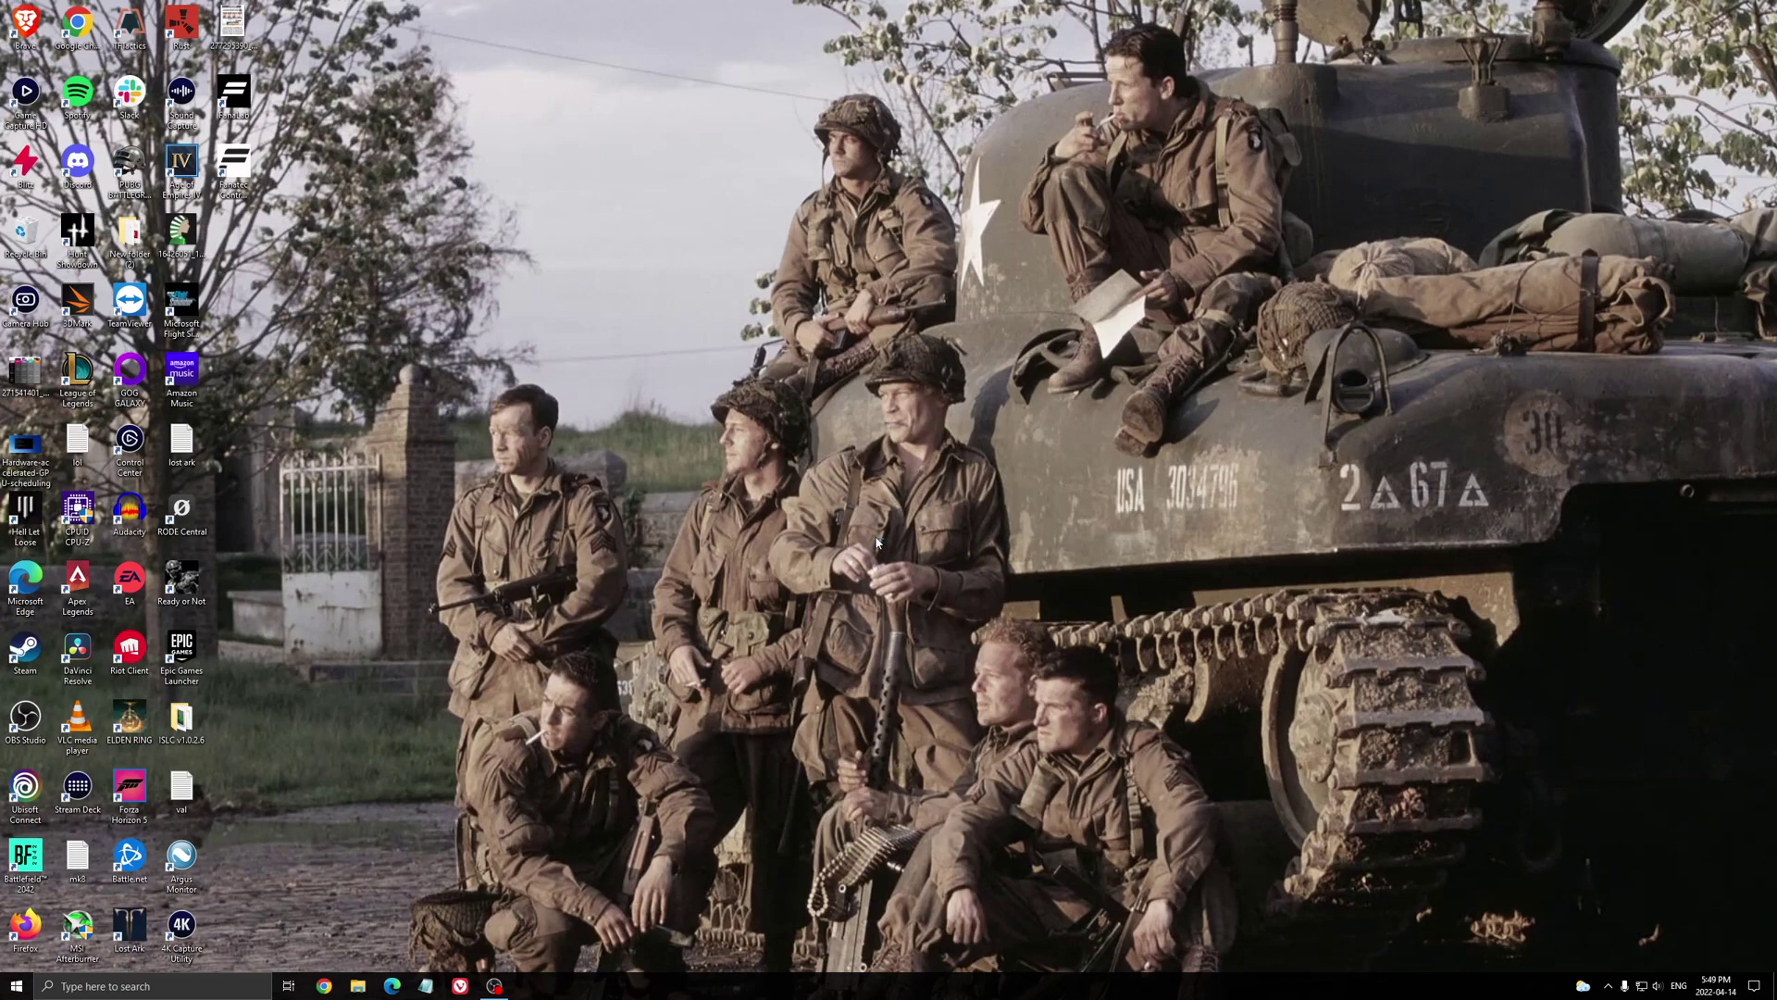
In Intelligent standby list cleaner, set the free memory threshold to 4000 MB, restart monitoring and minimize the window
click(1608, 985)
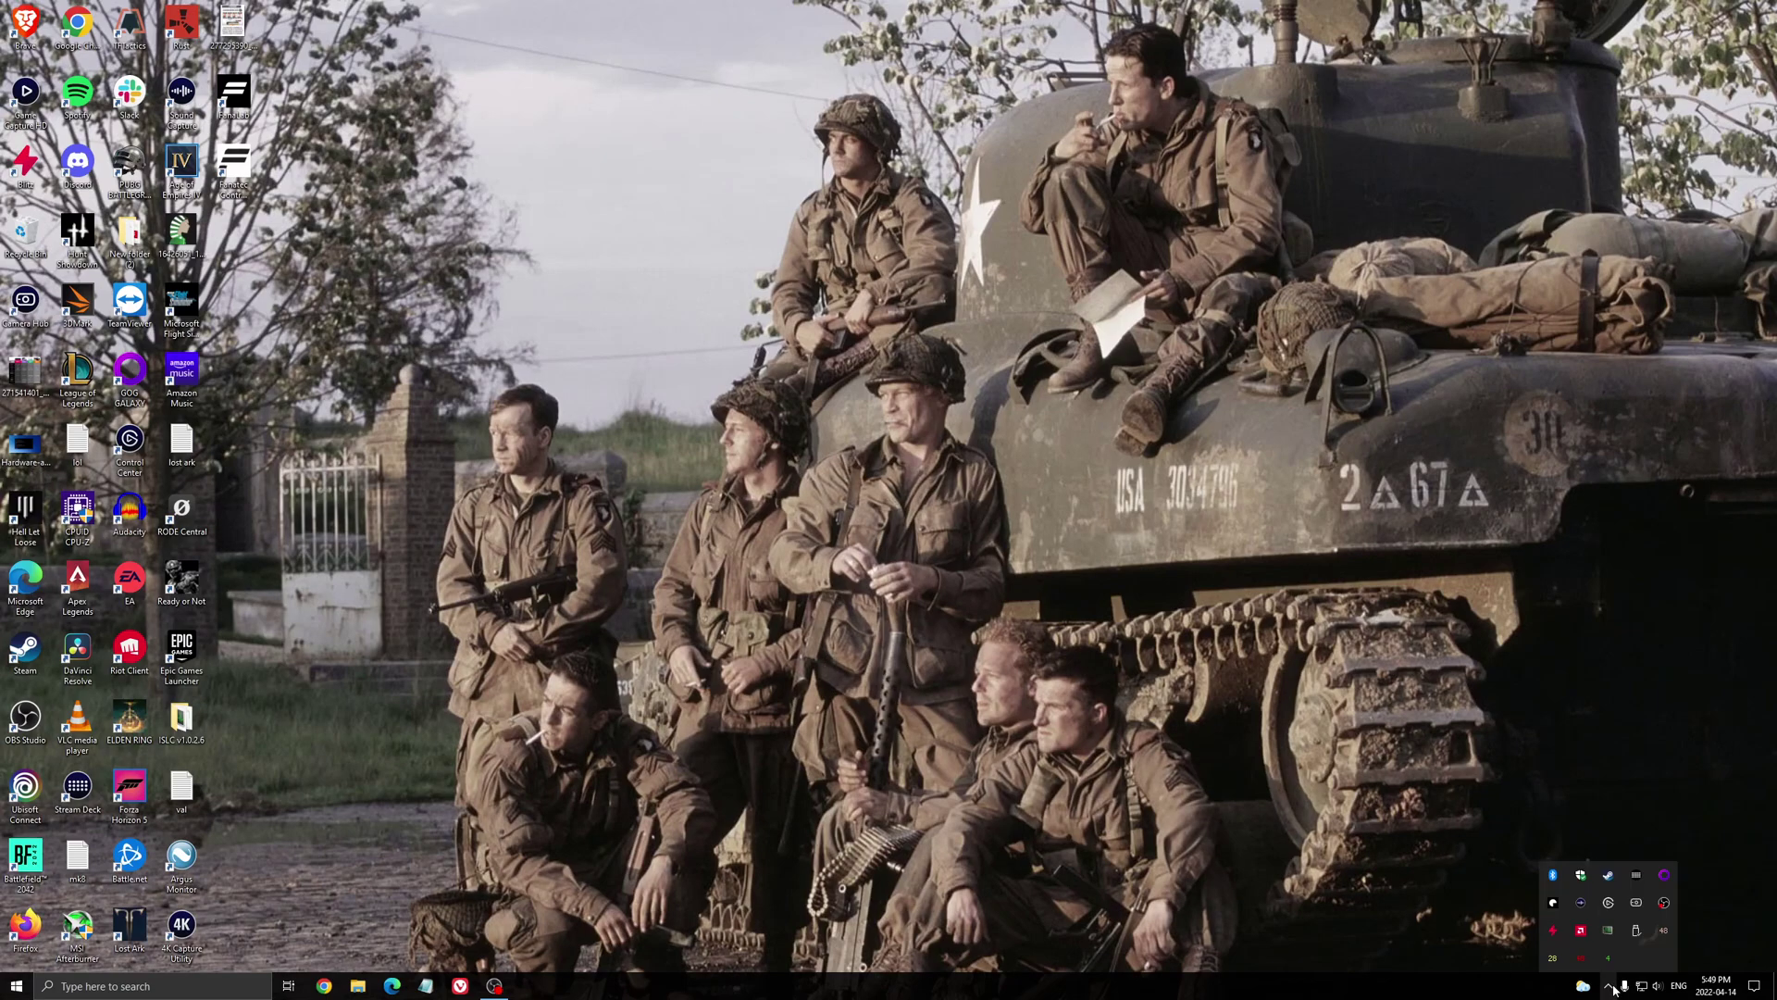
click(1606, 931)
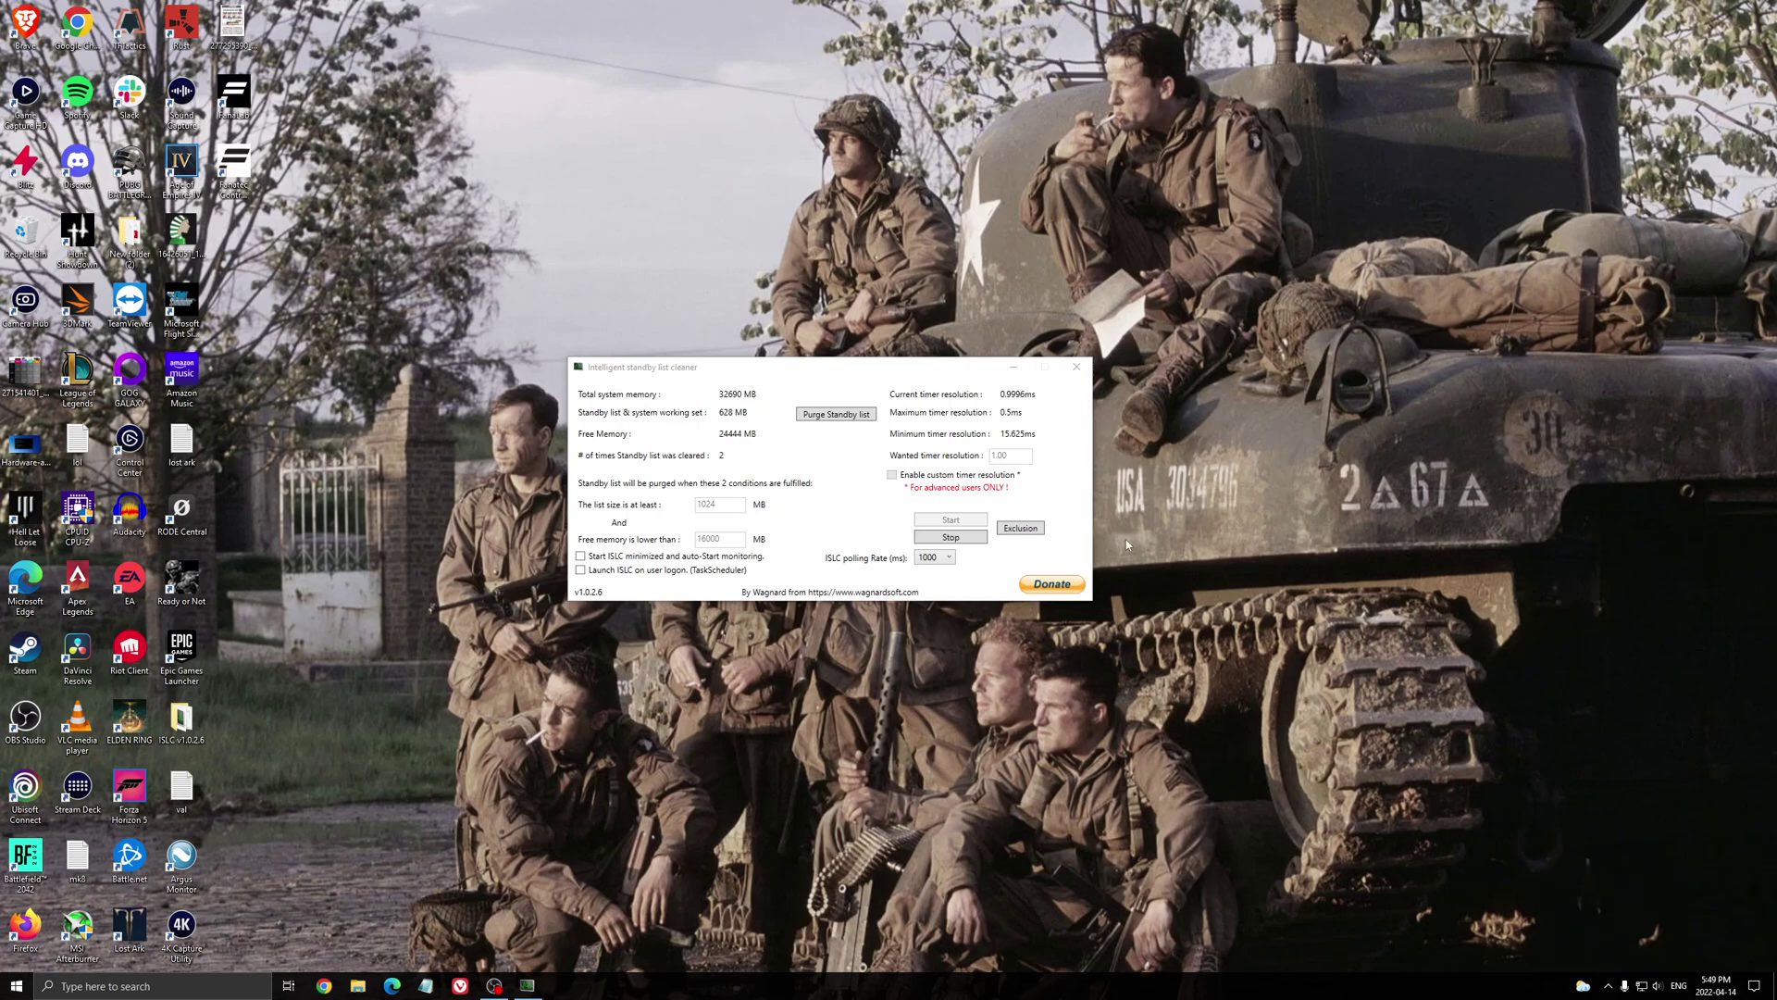
click(780, 379)
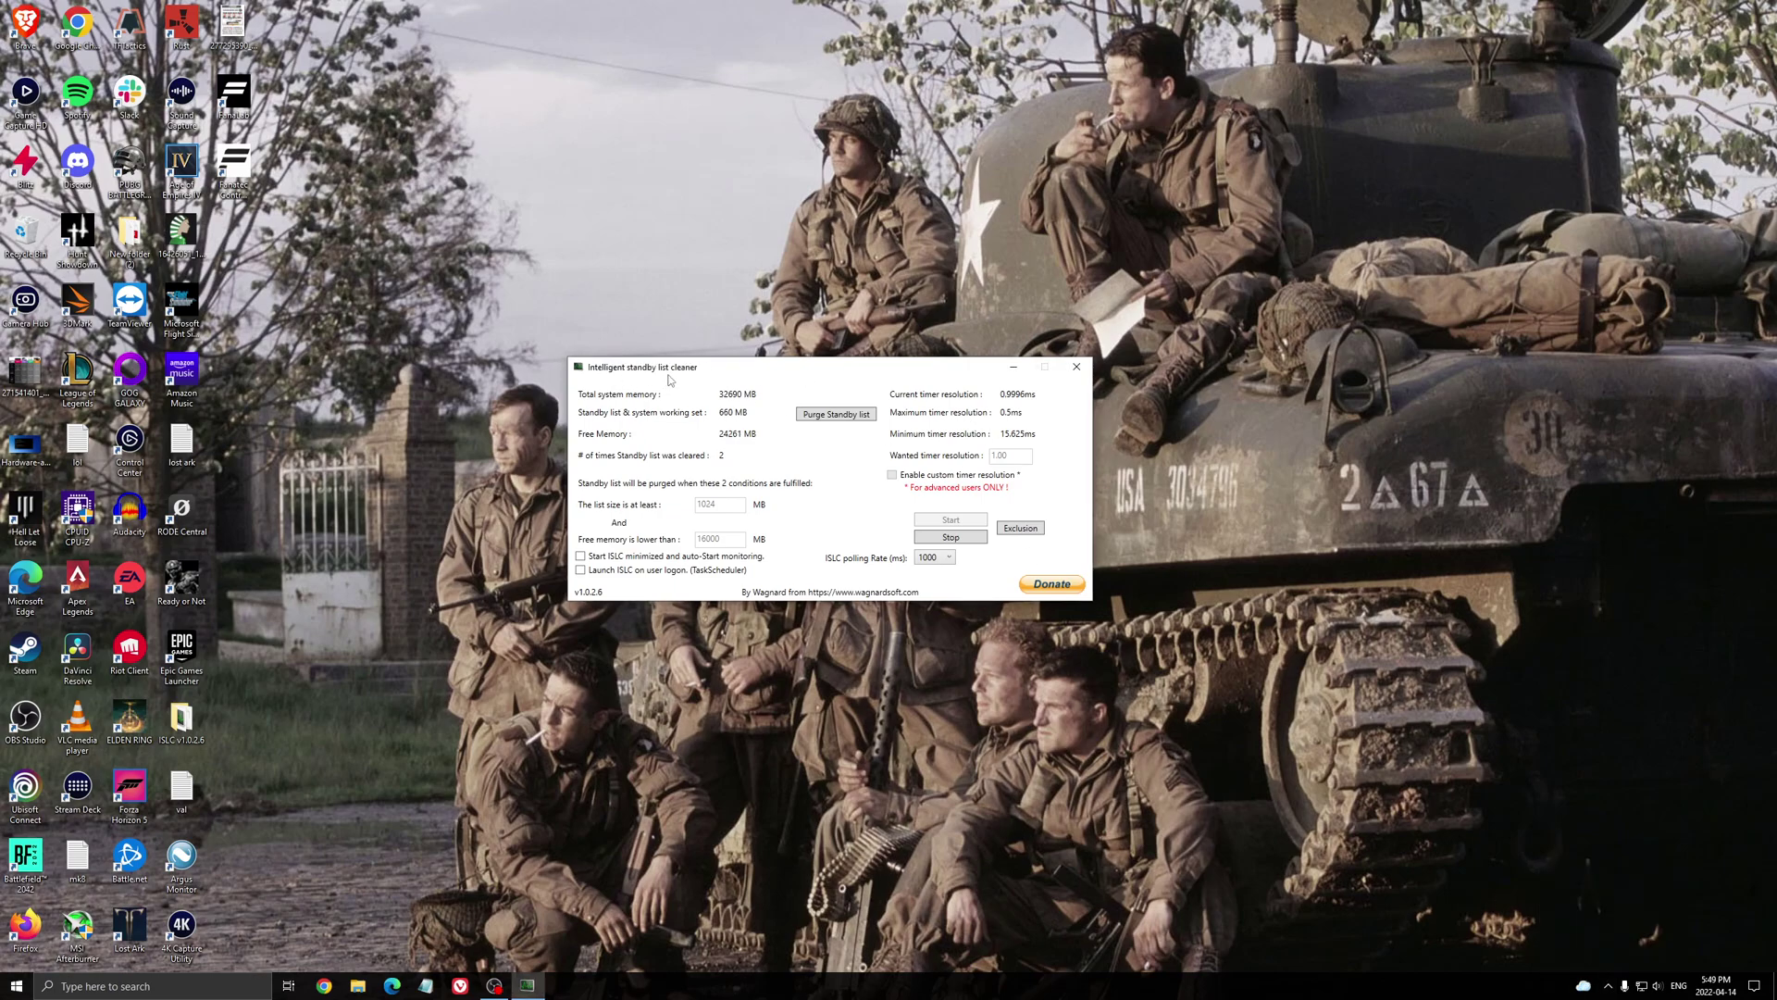
drag(756, 370, 738, 373)
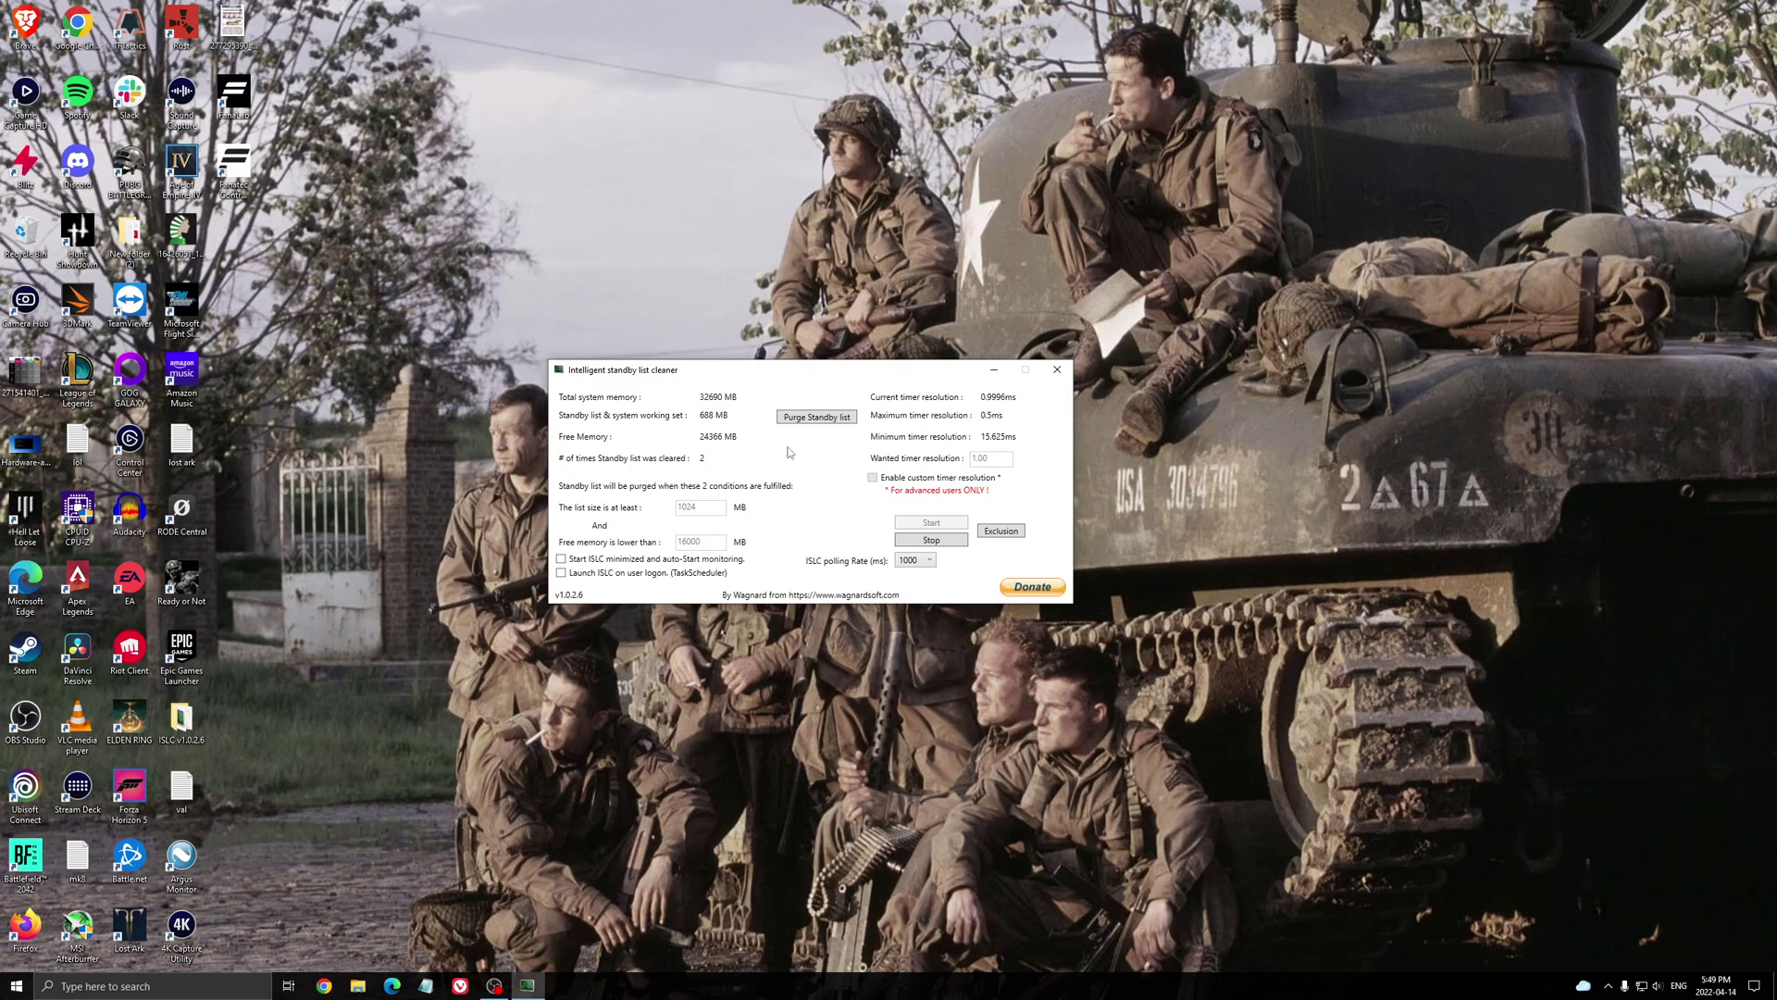
click(937, 540)
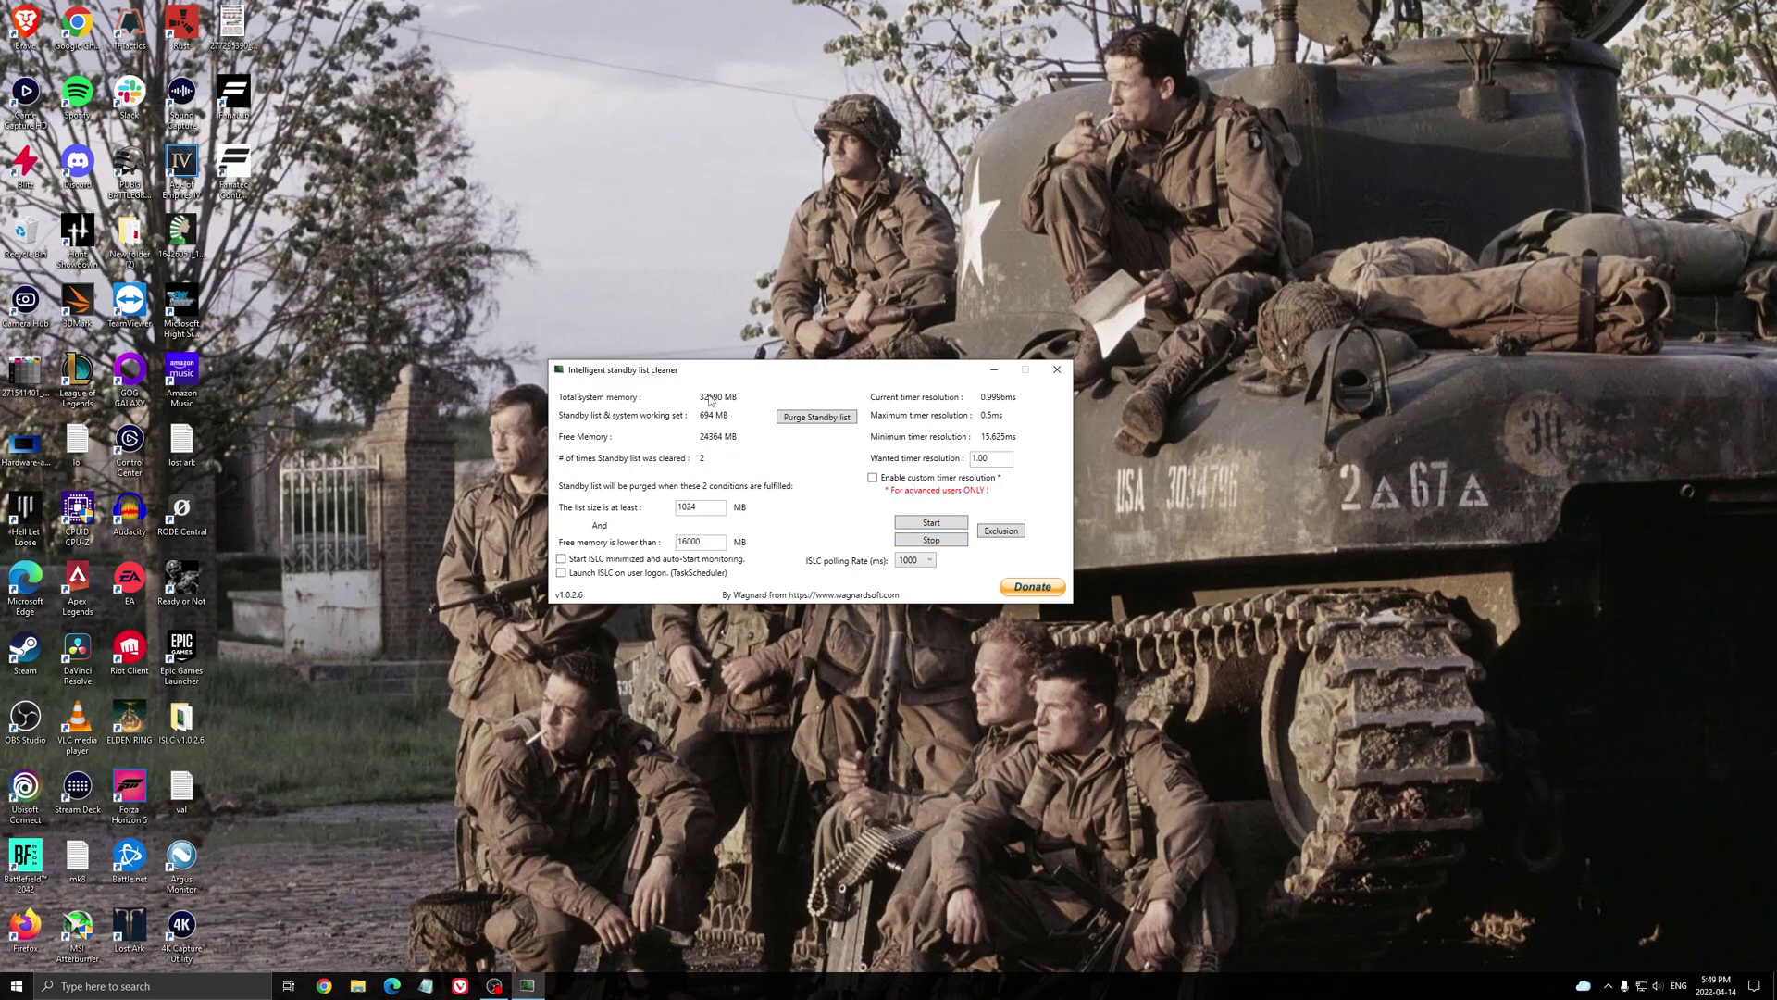
key(Tab)
text(4000)
click(922, 524)
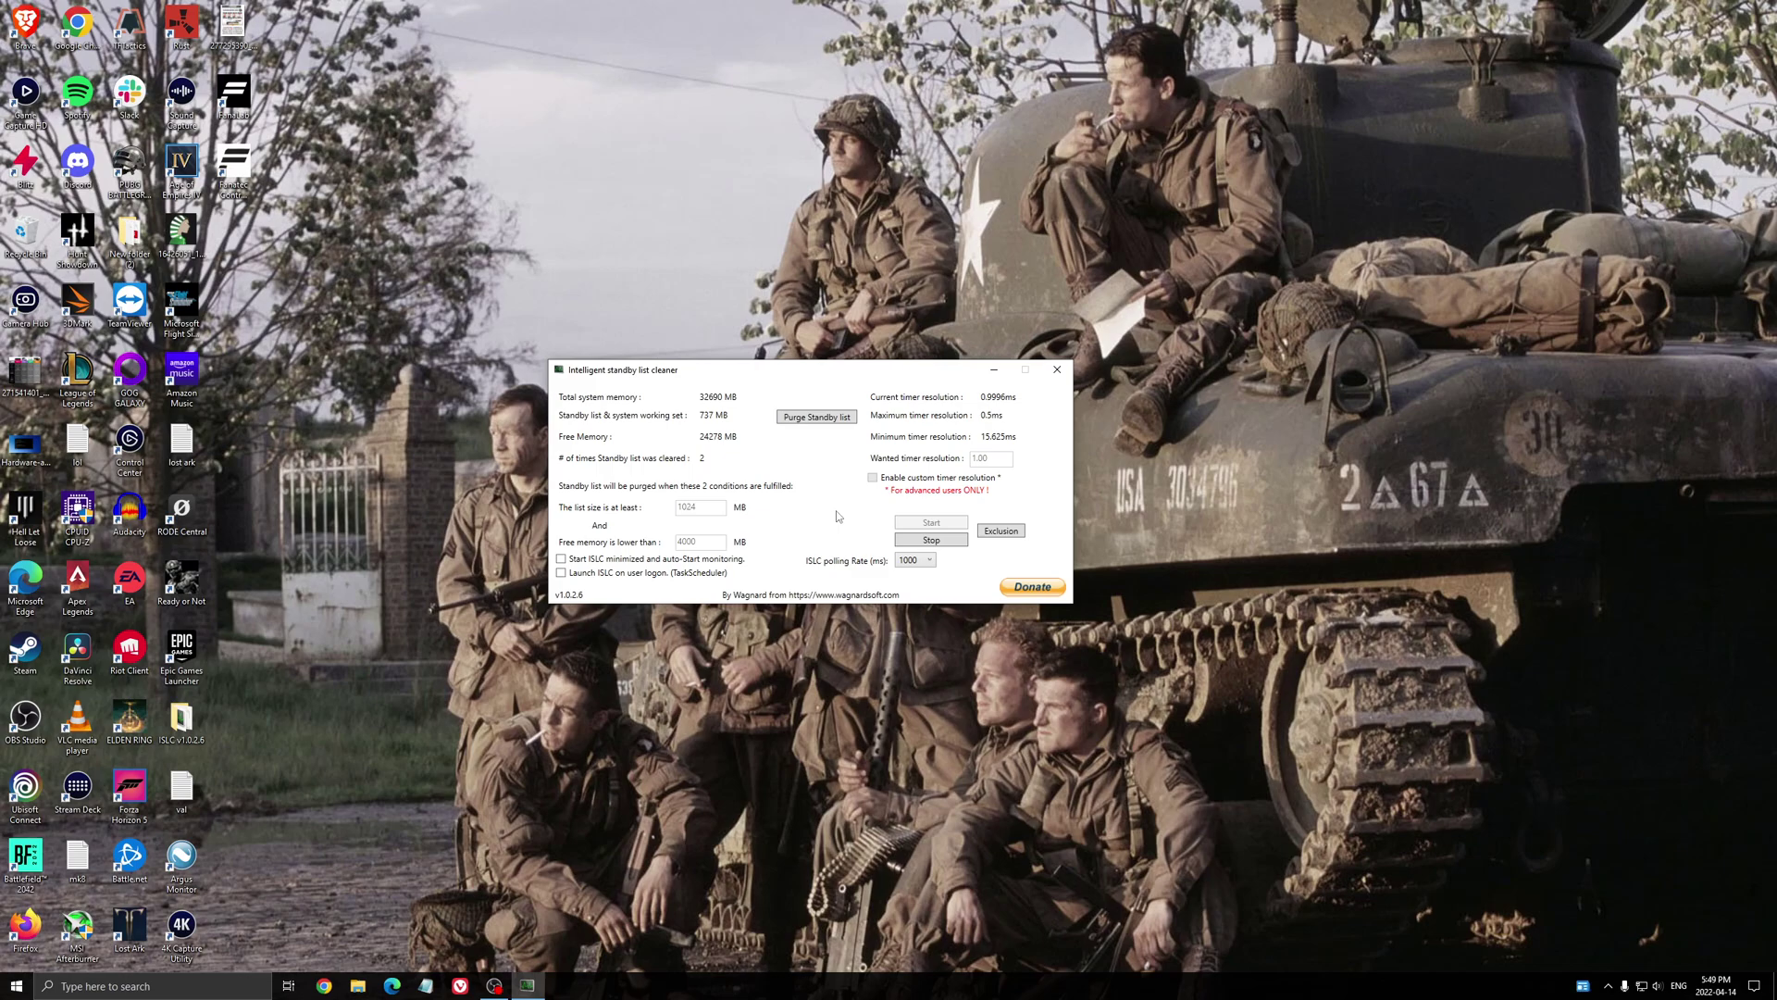
drag(726, 371, 785, 374)
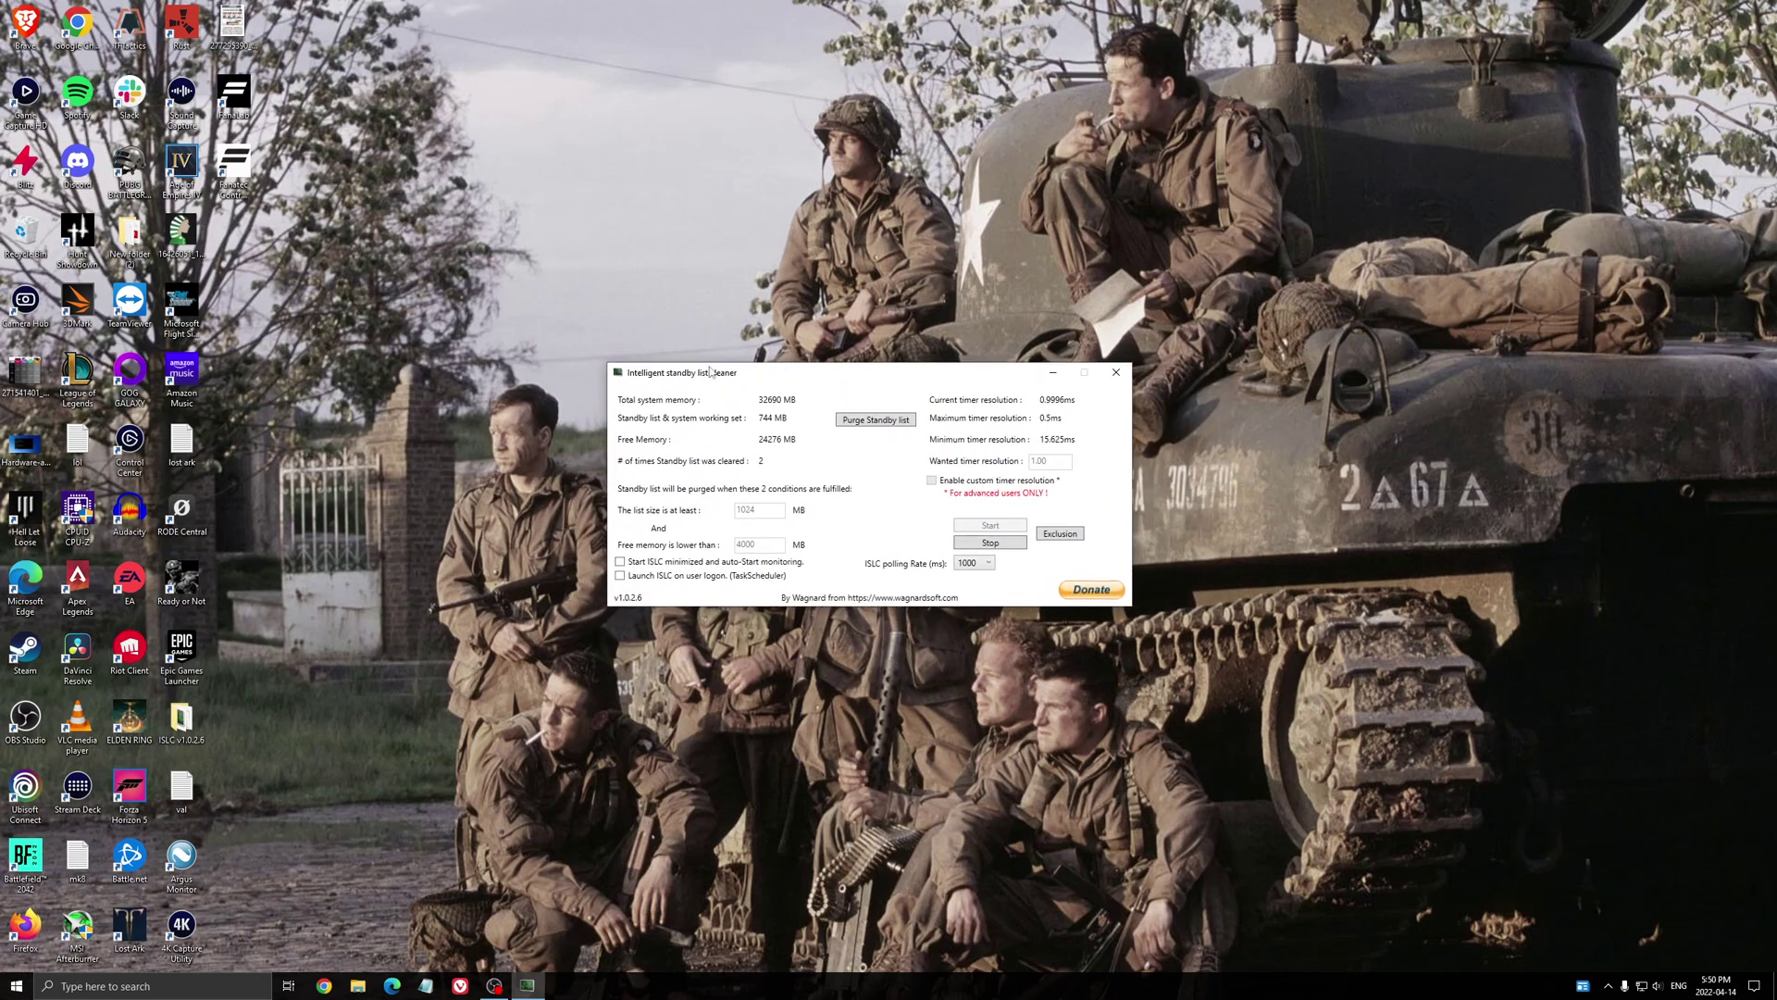
click(1056, 373)
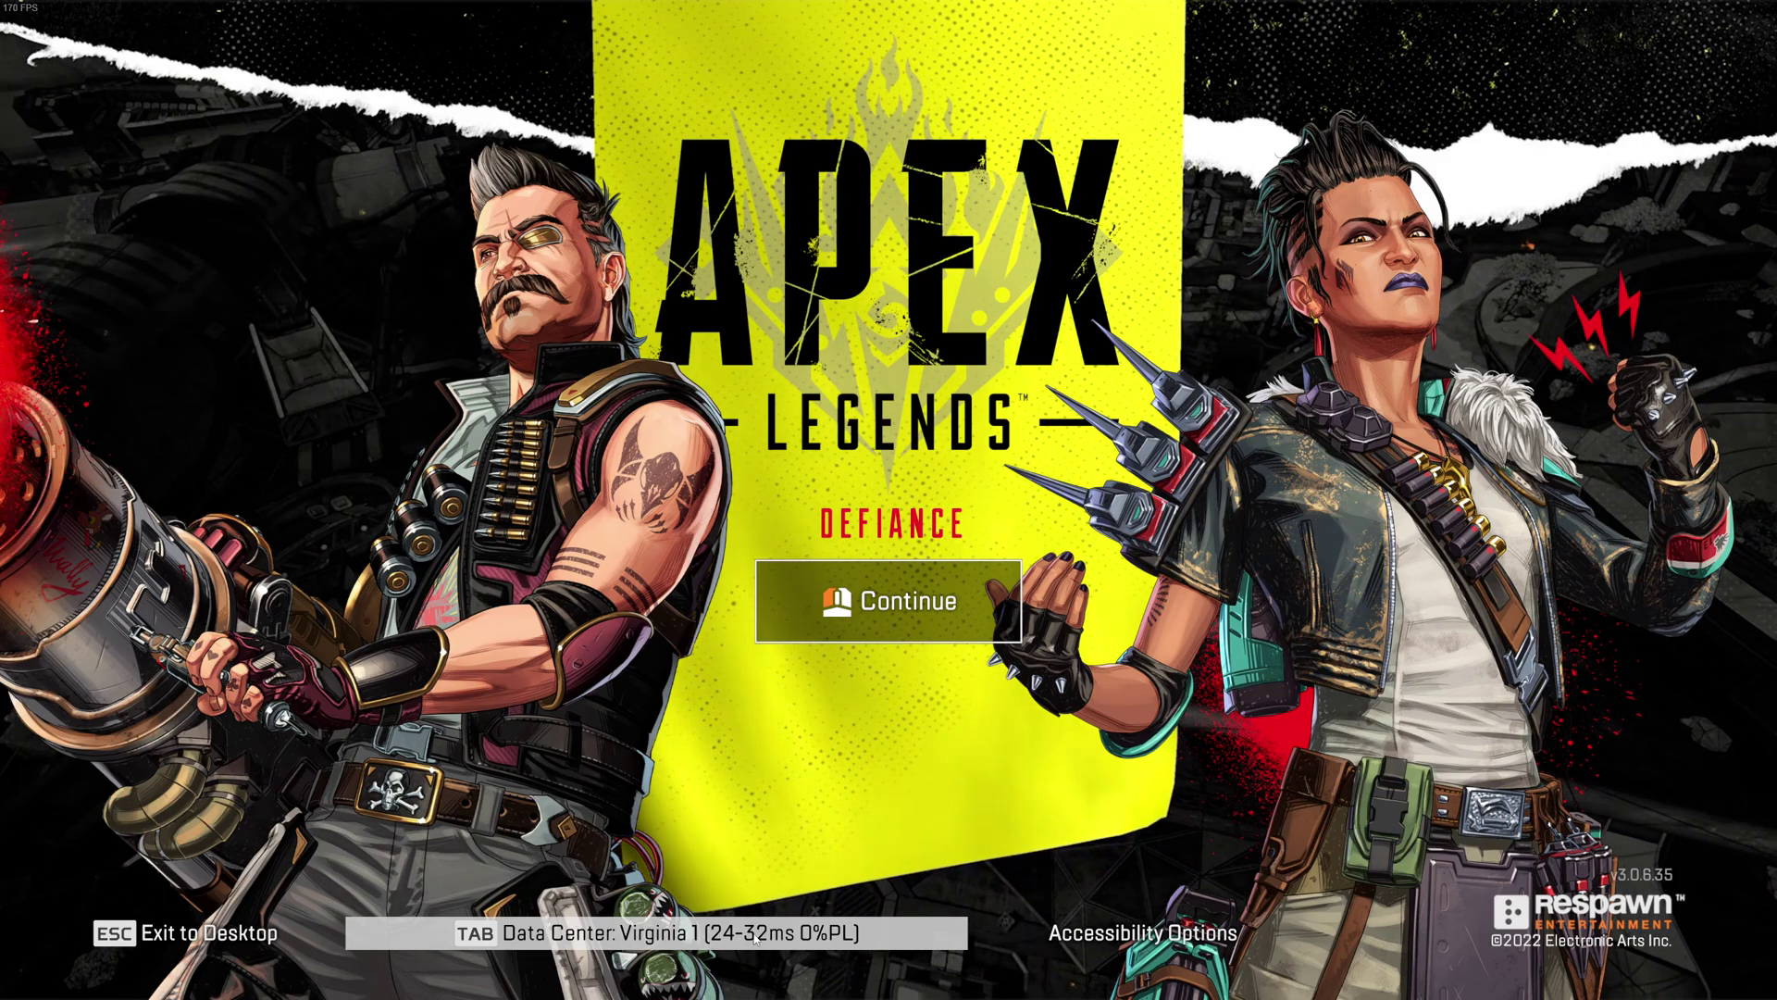
In Apex Legends, examine the ping and packet loss of the available data centers and dismiss the list
click(829, 935)
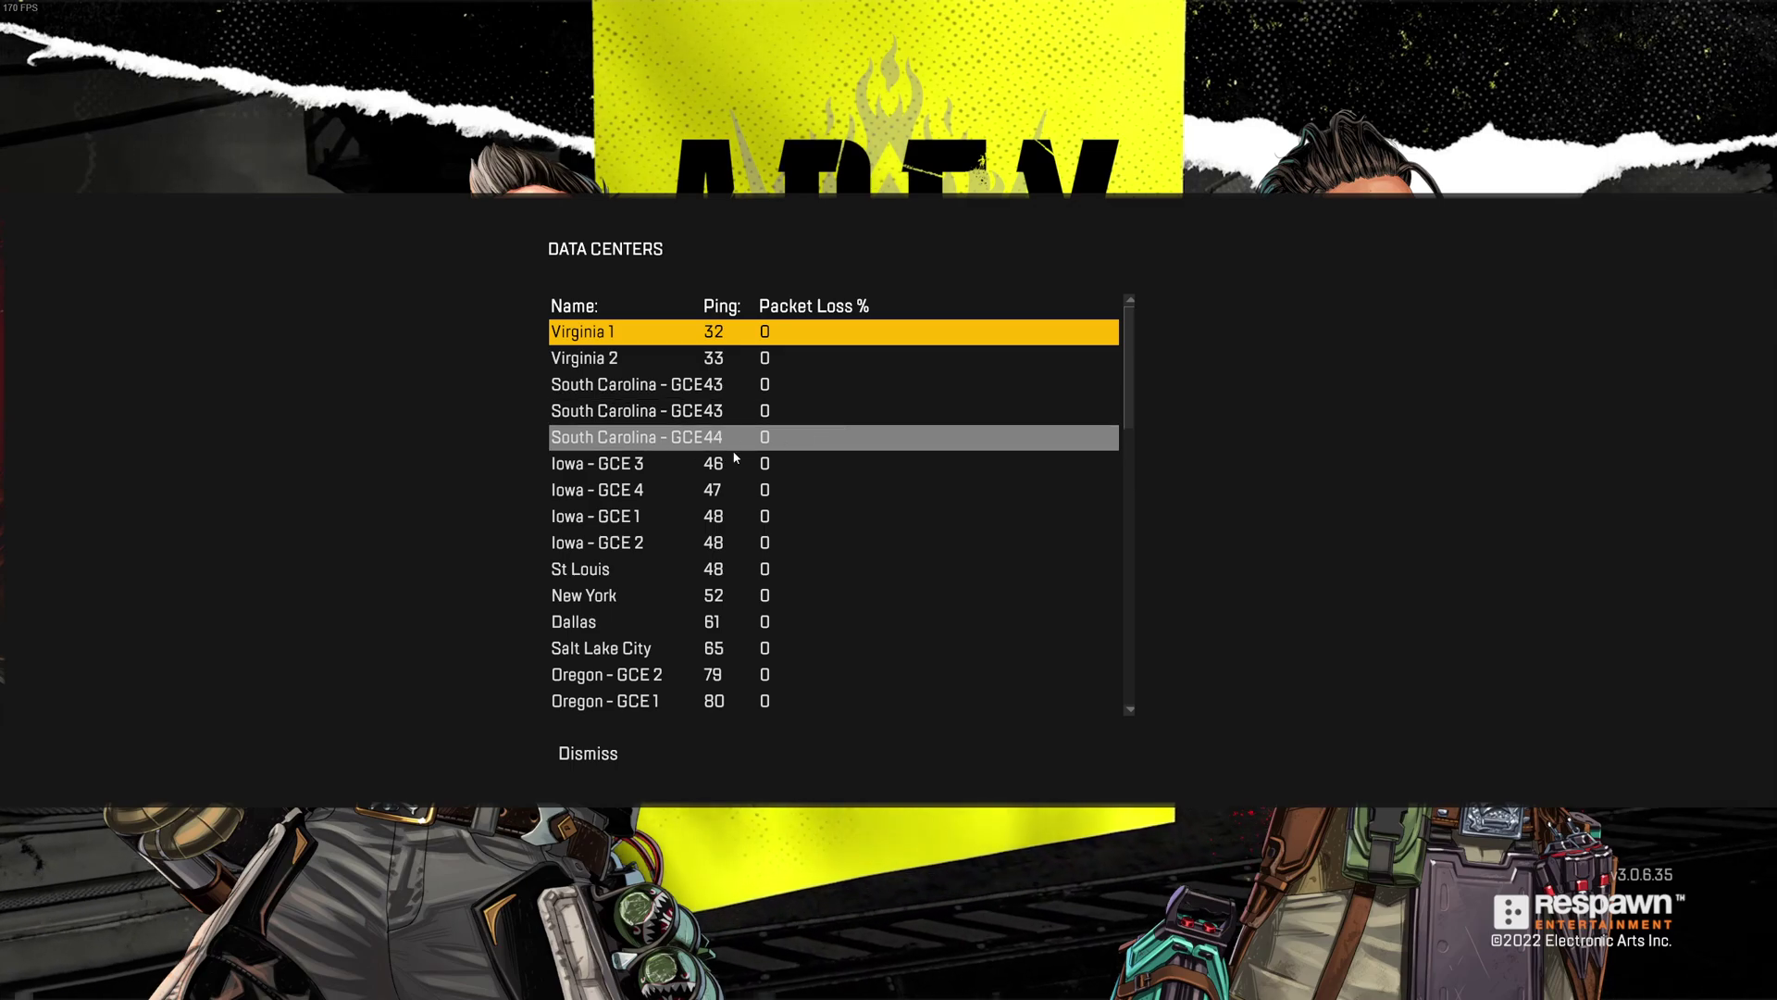
scroll(725, 500, down, 4)
scroll(725, 510, down, 2)
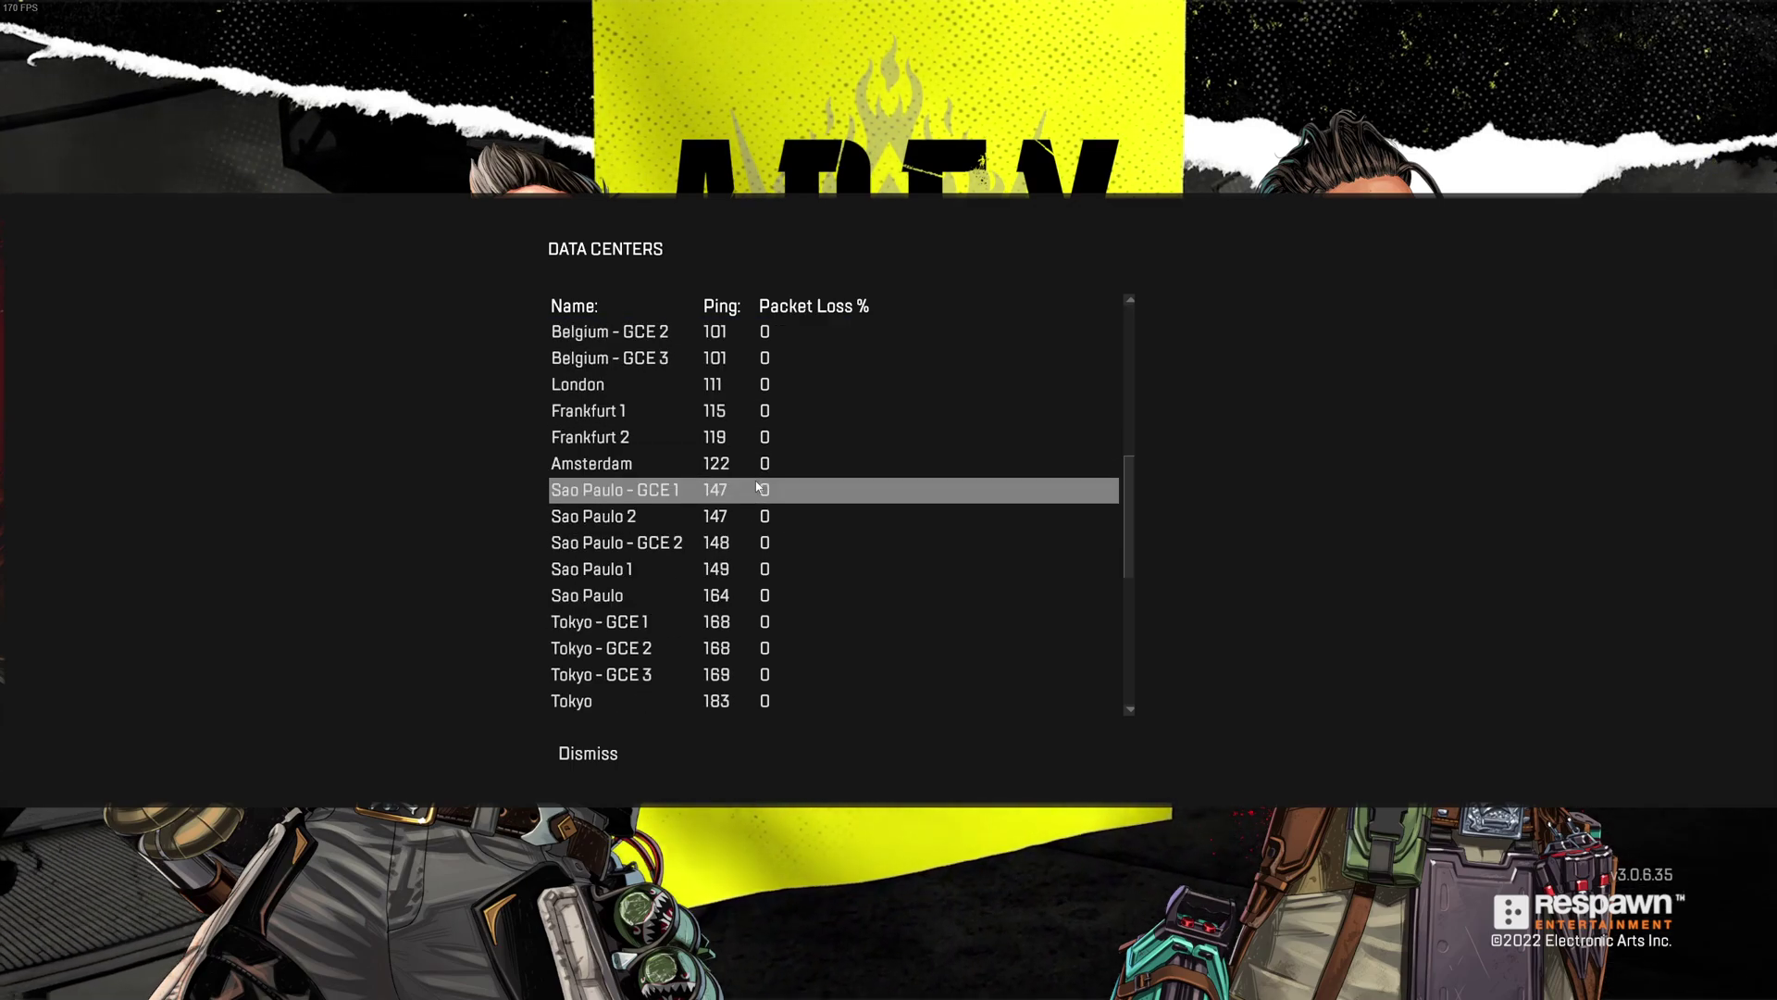
scroll(738, 491, up, 6)
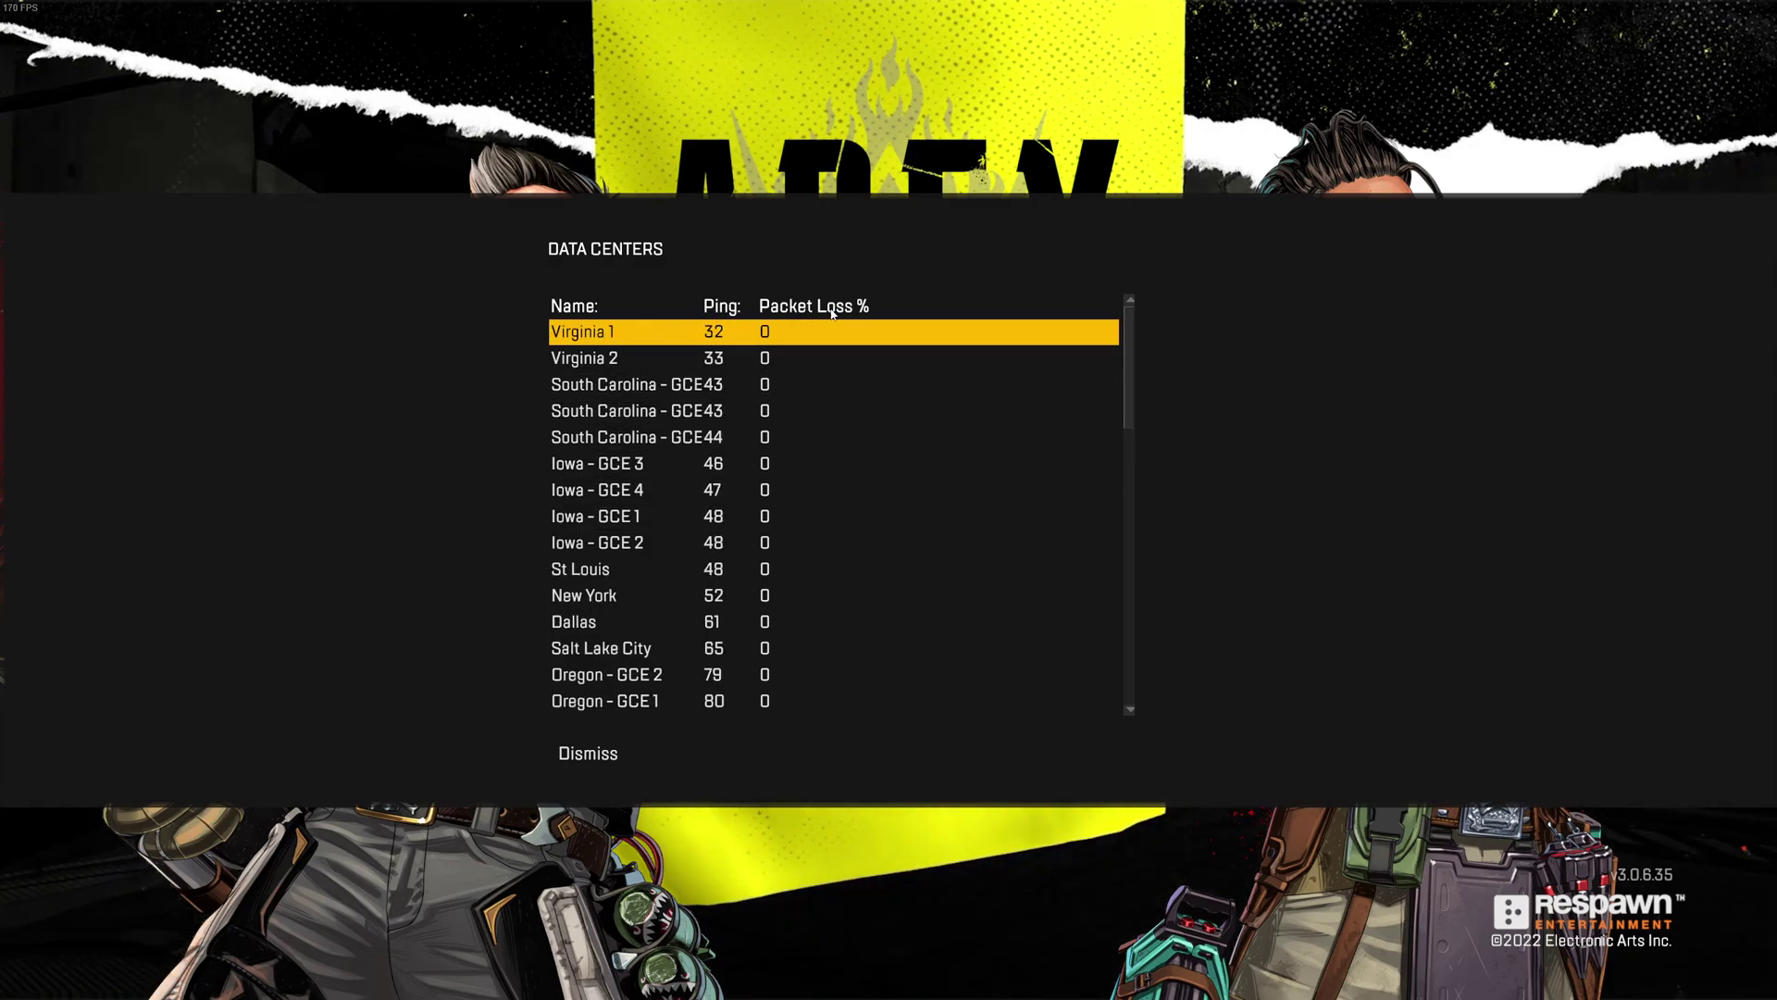
key(Escape)
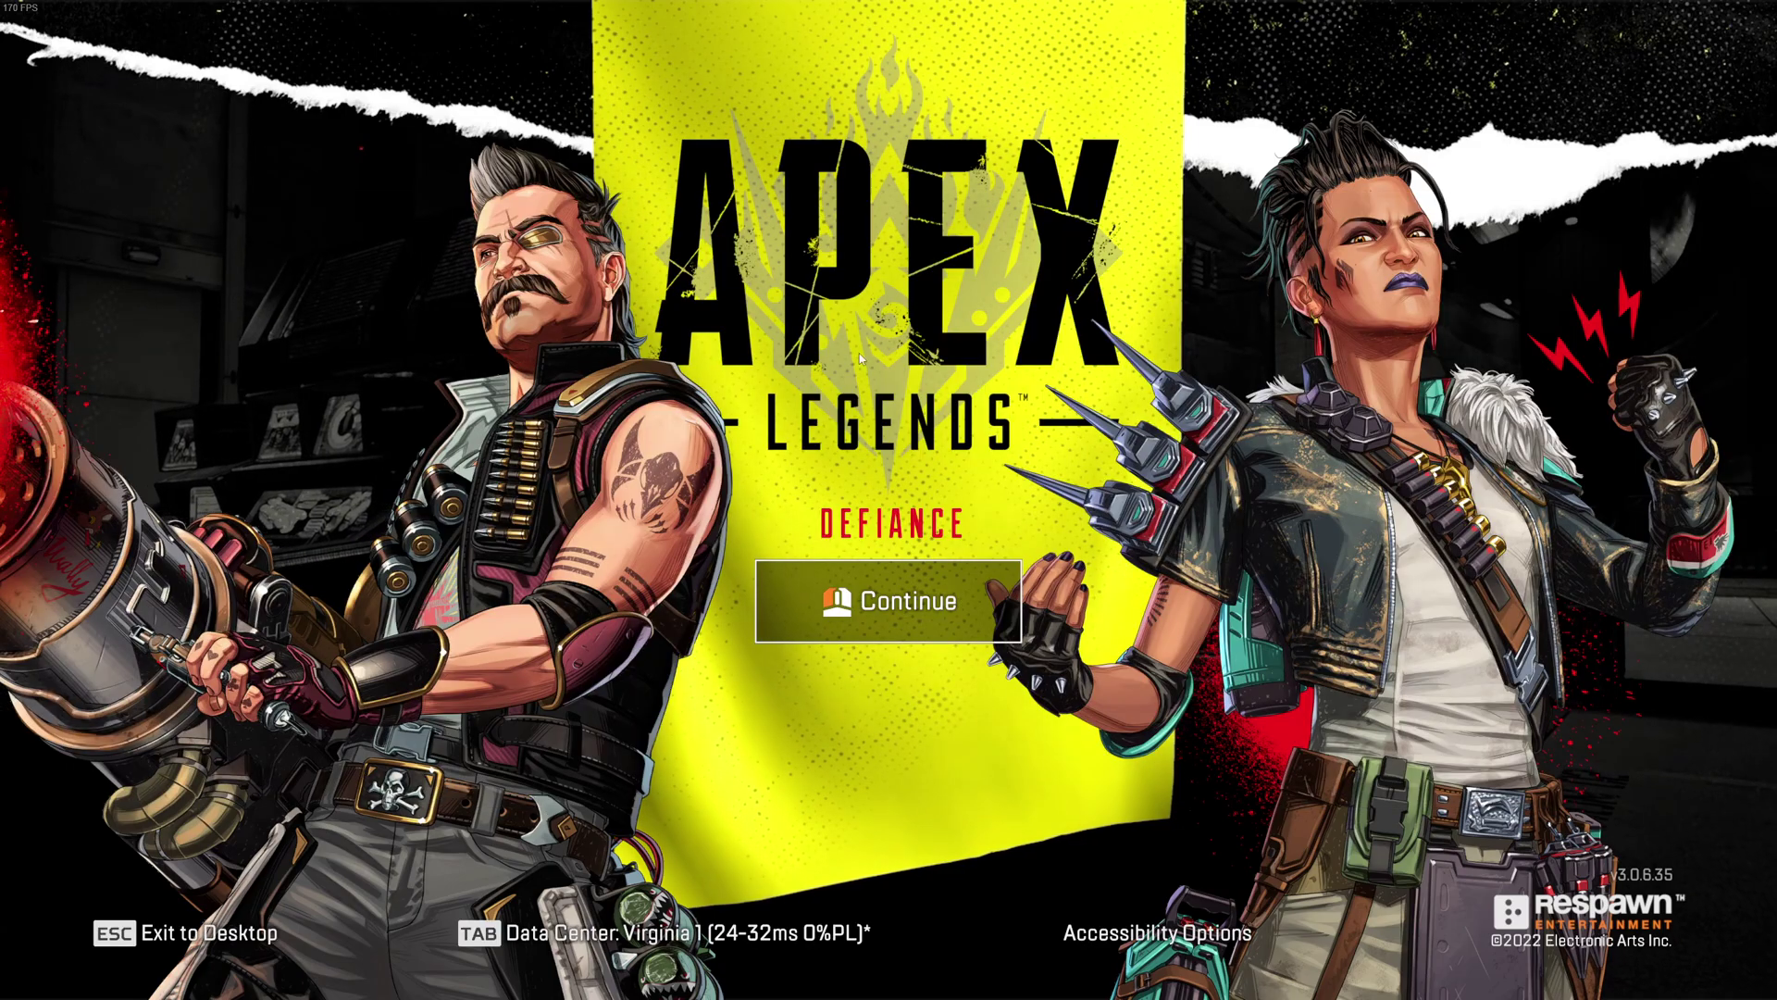
Continue into the Apex Legends lobby and open the game's video settings
click(970, 566)
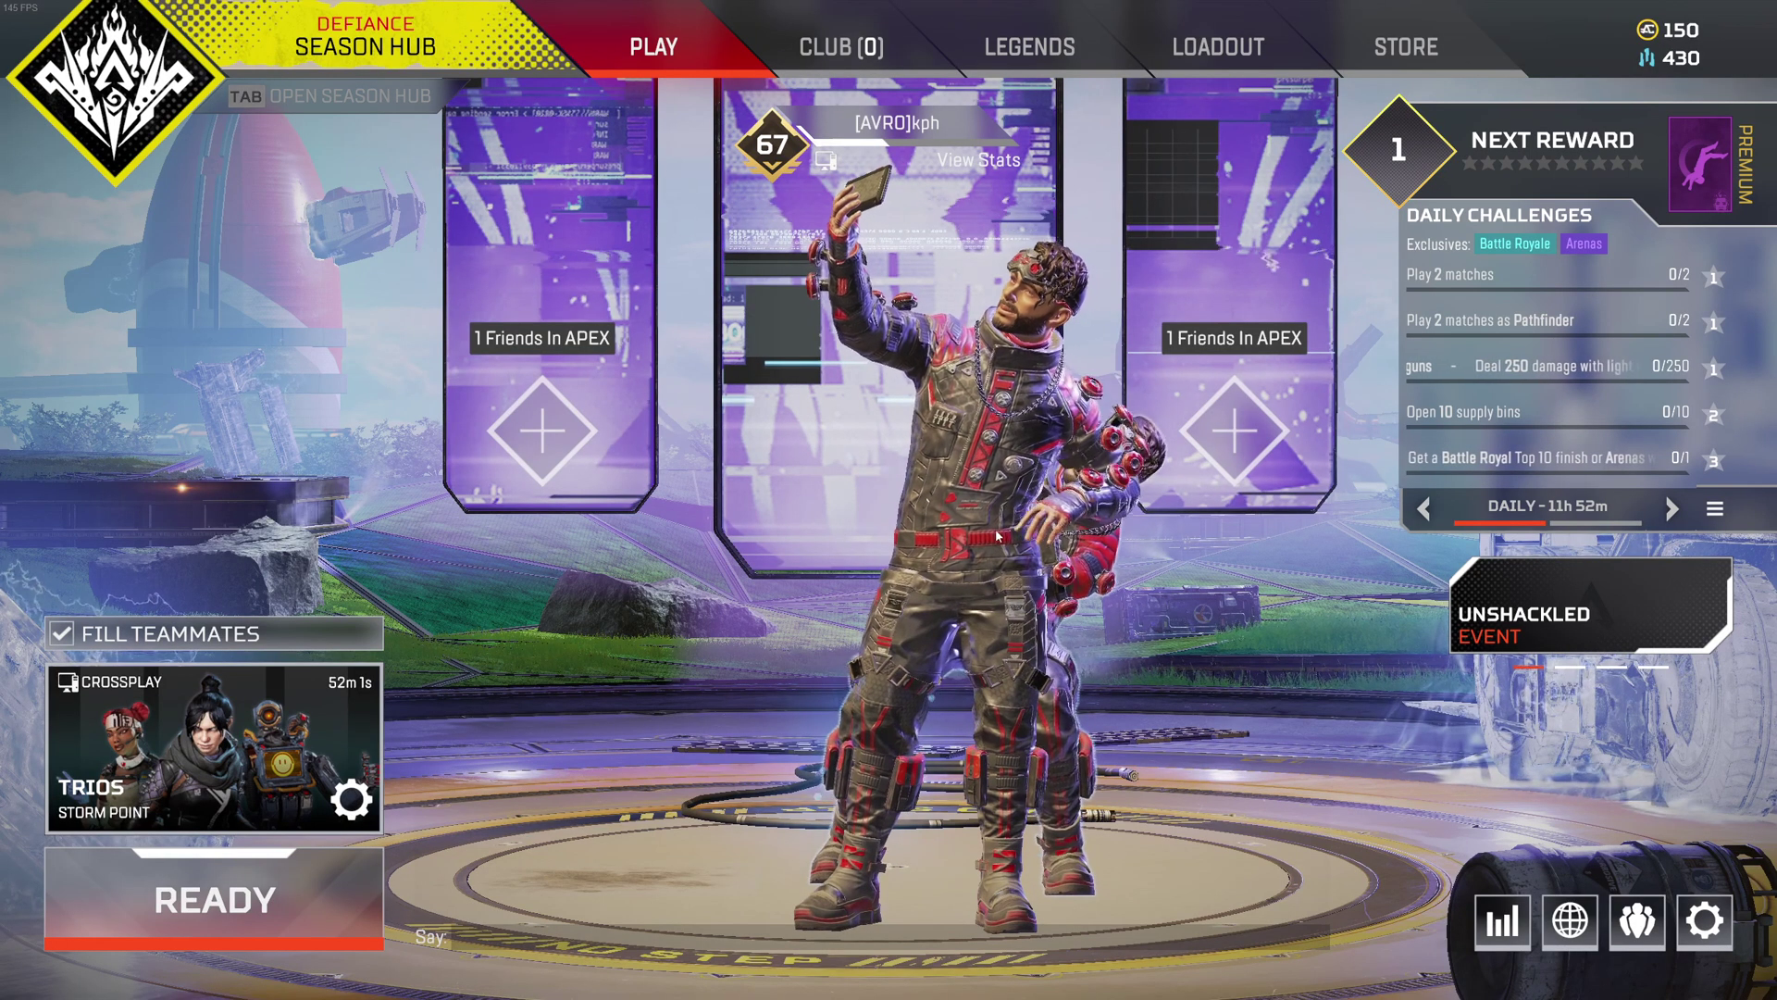
key(Escape)
click(991, 512)
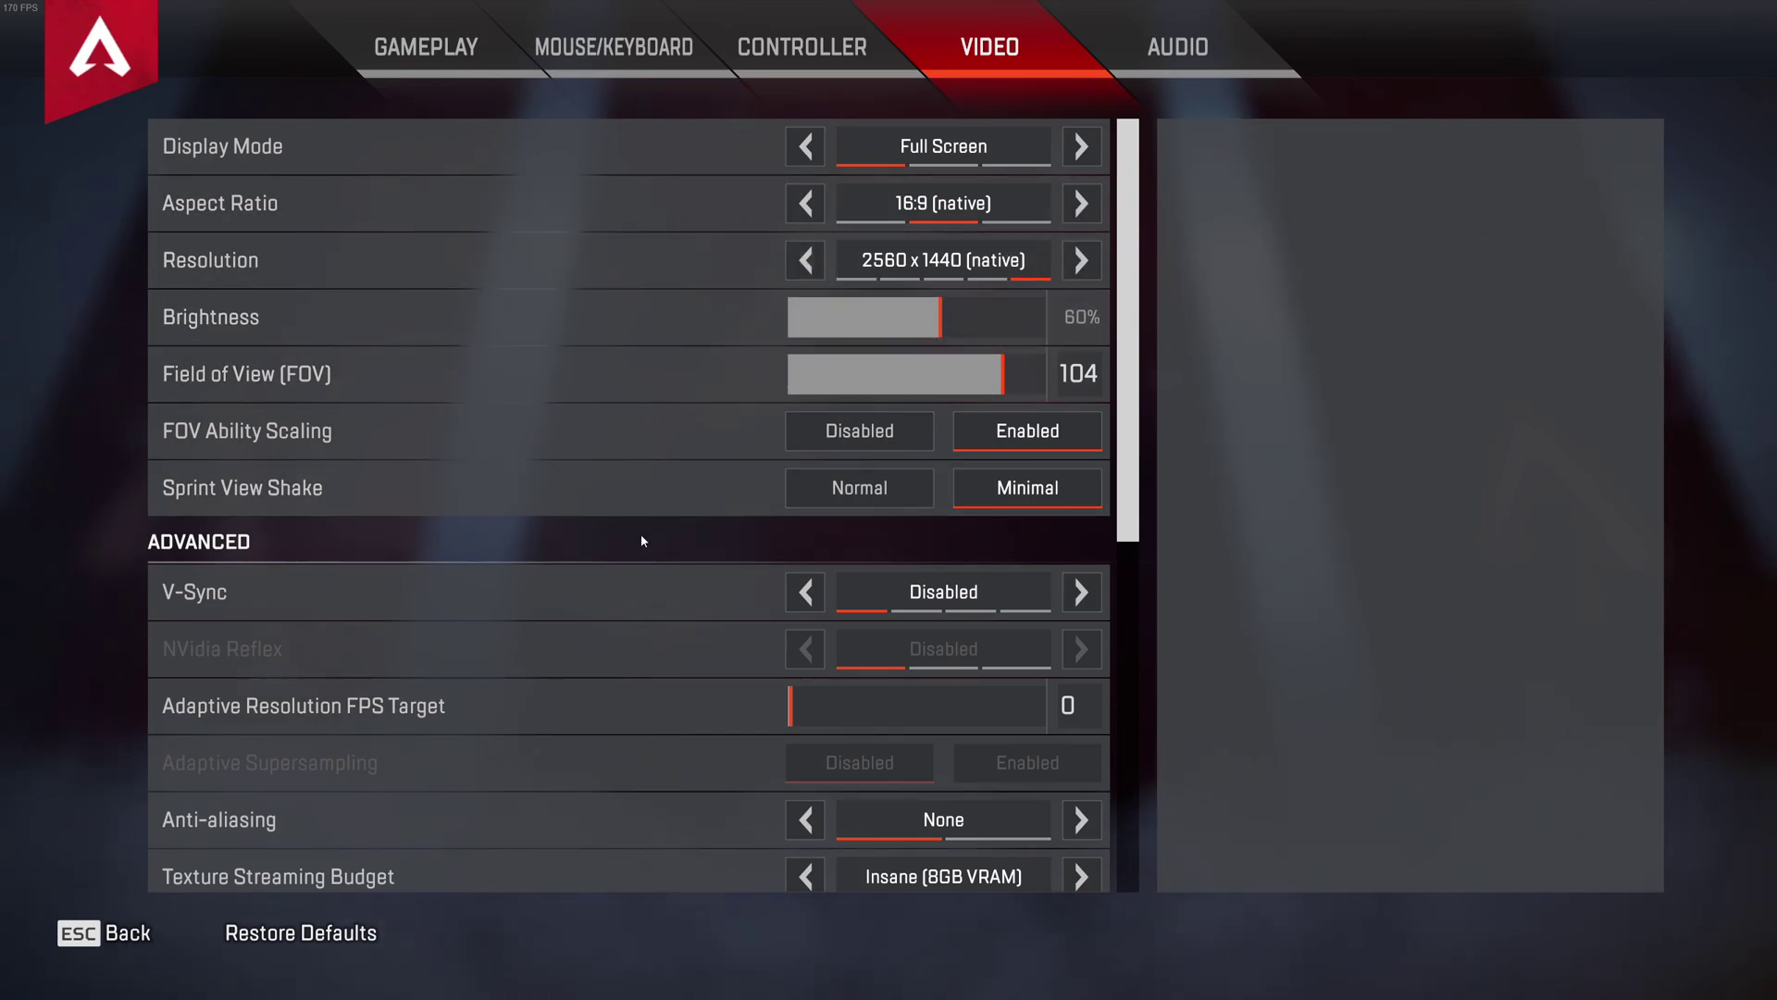
Set the Field of View (FOV) to 90 in the video settings
scroll(403, 474, down, 1)
scroll(425, 372, down, 1)
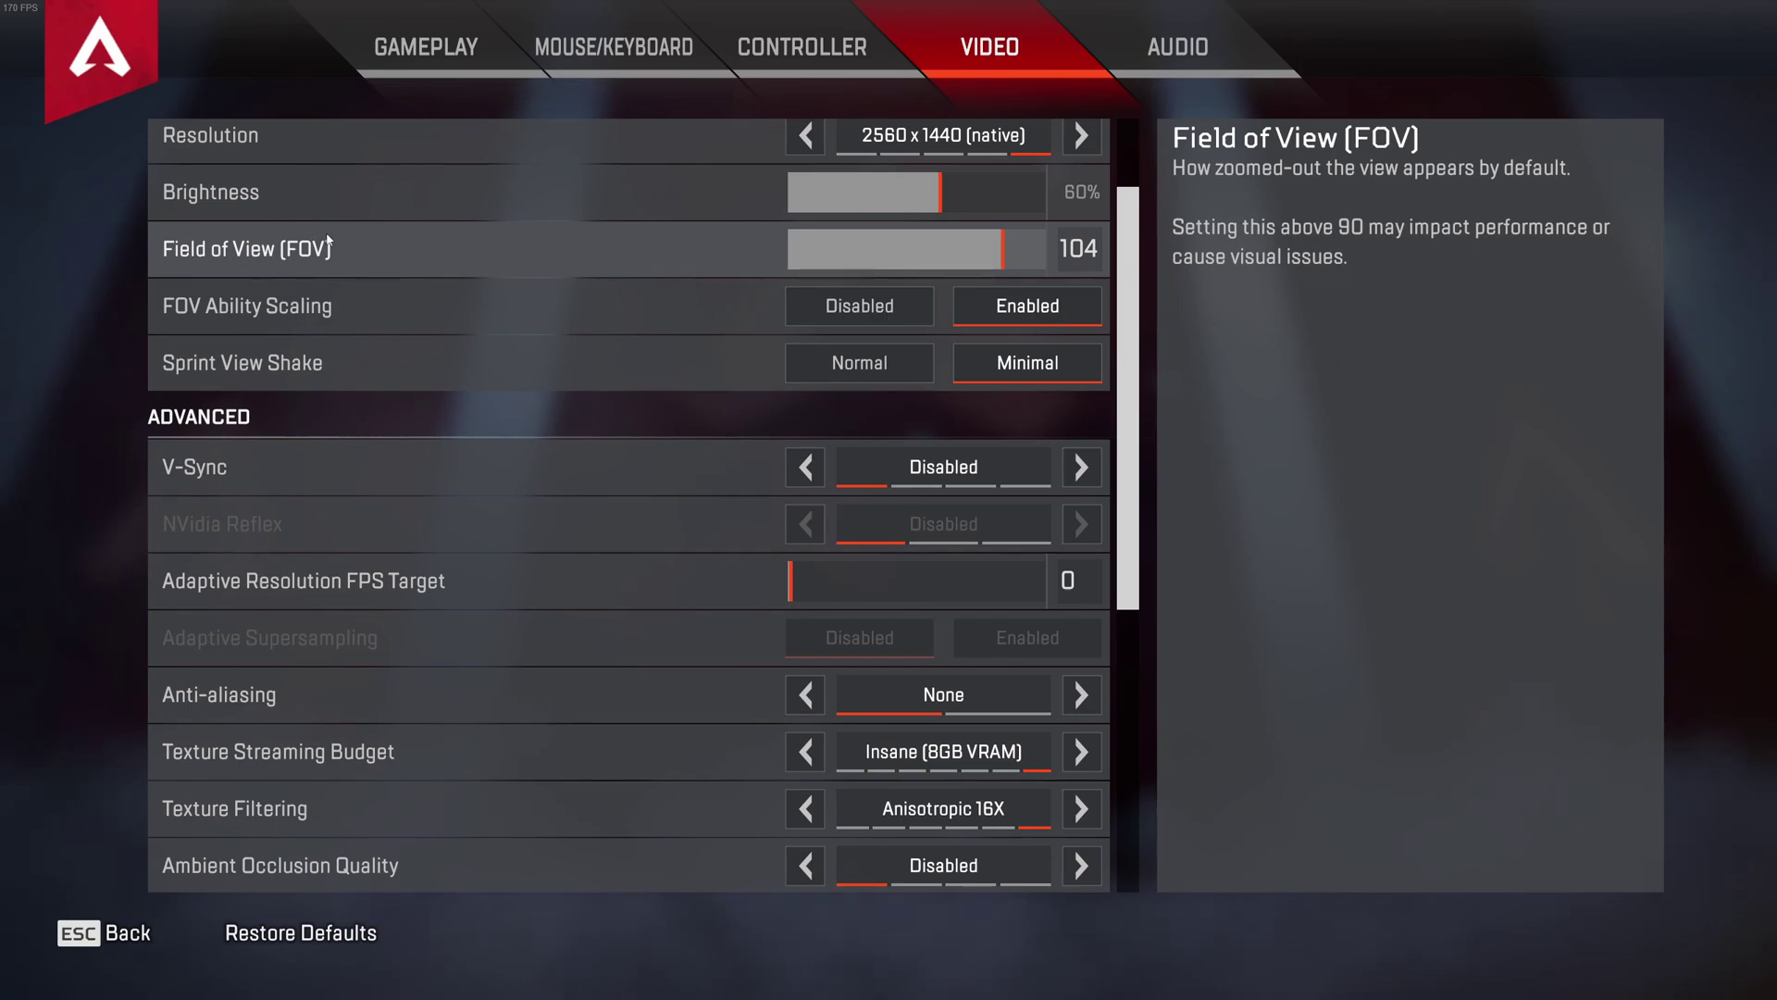
drag(1030, 255, 856, 250)
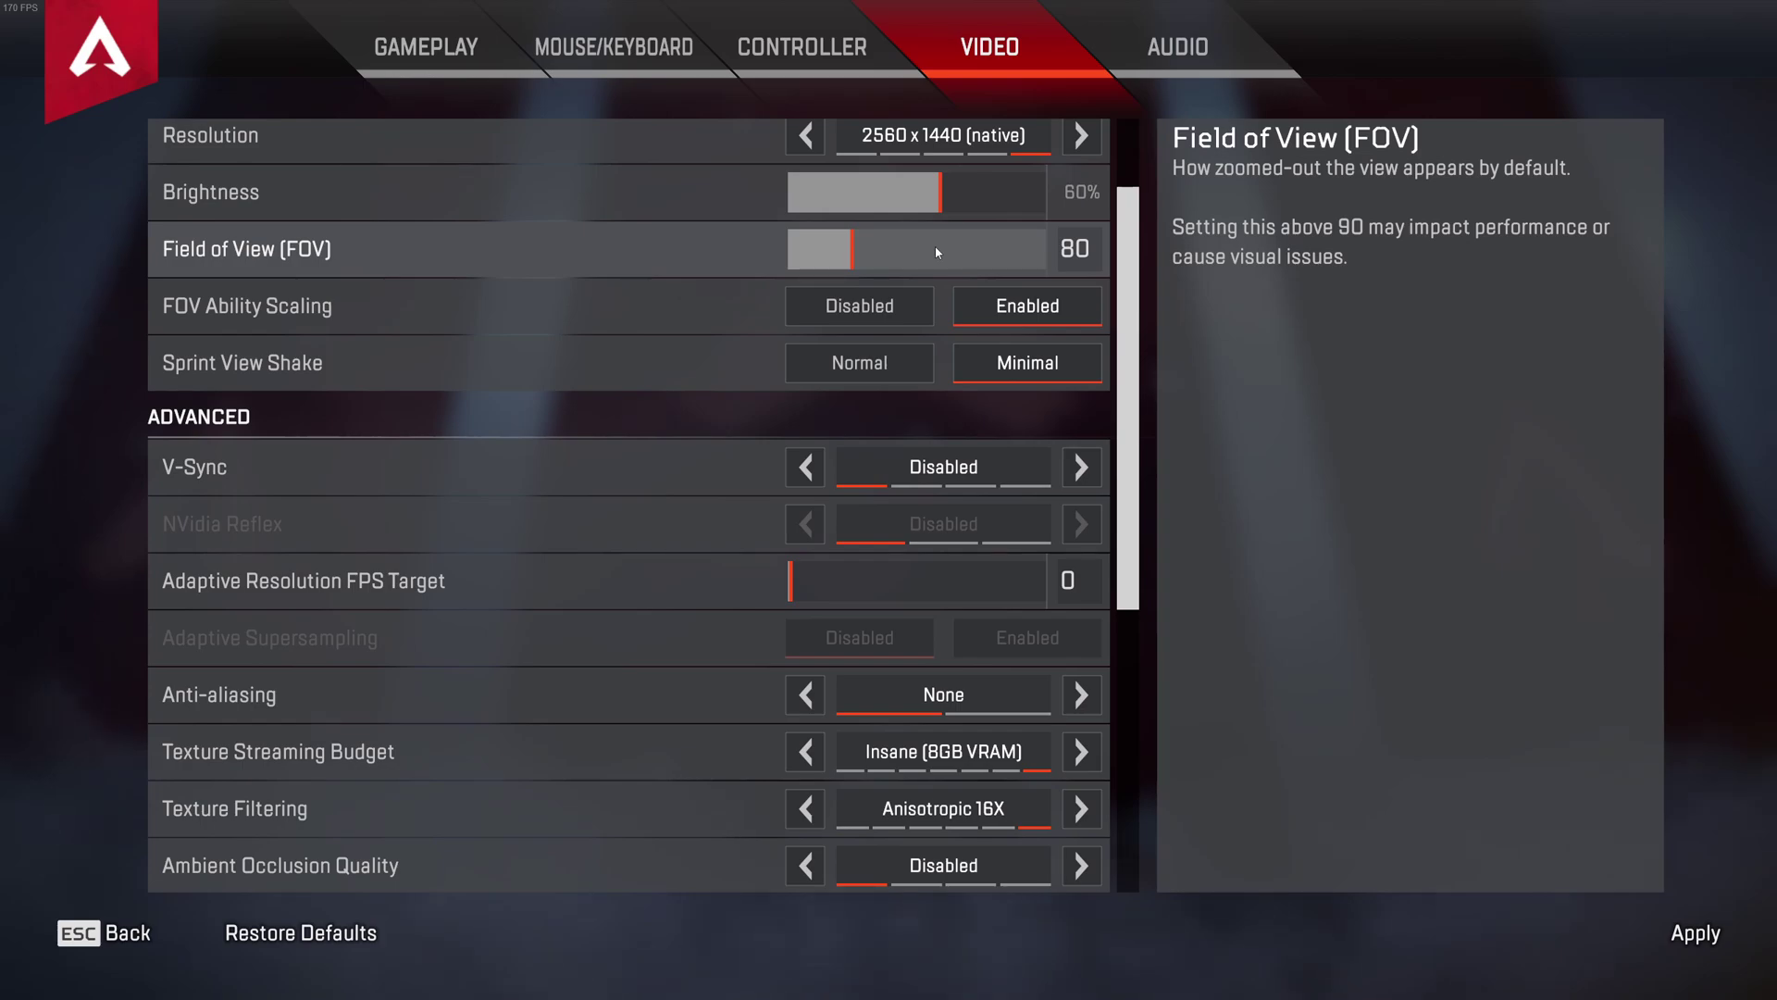
scroll(942, 279, up, 1)
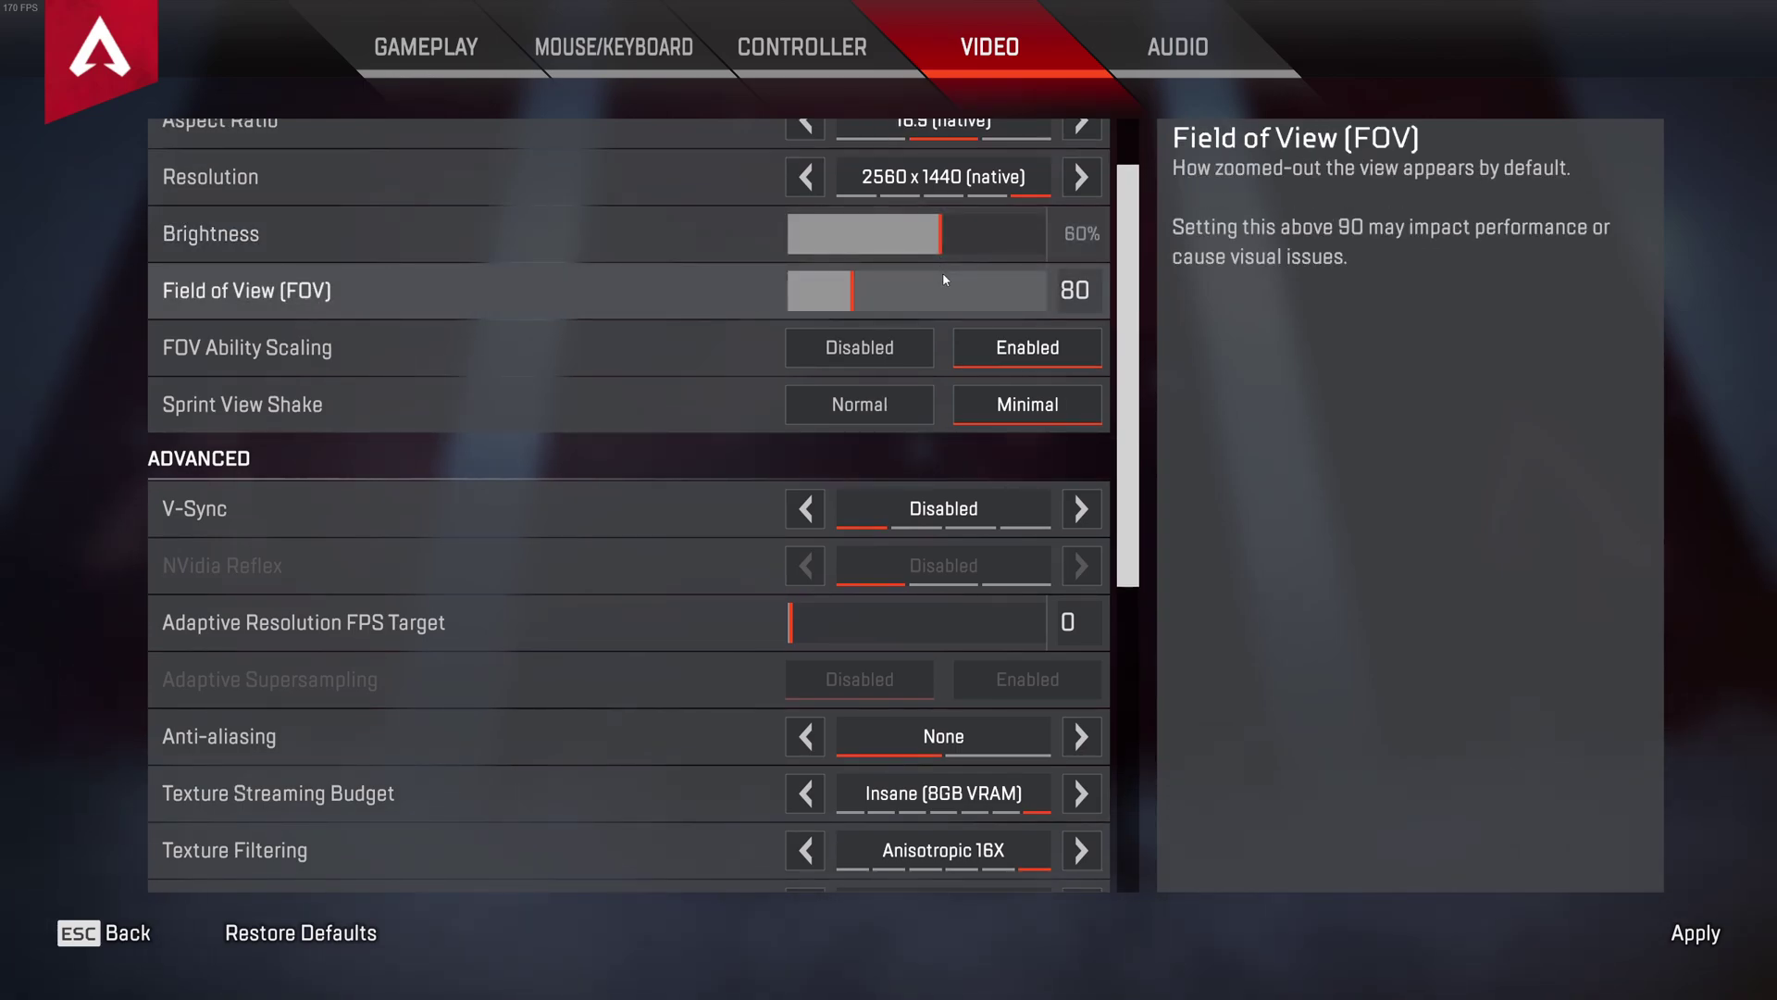
drag(853, 291, 923, 306)
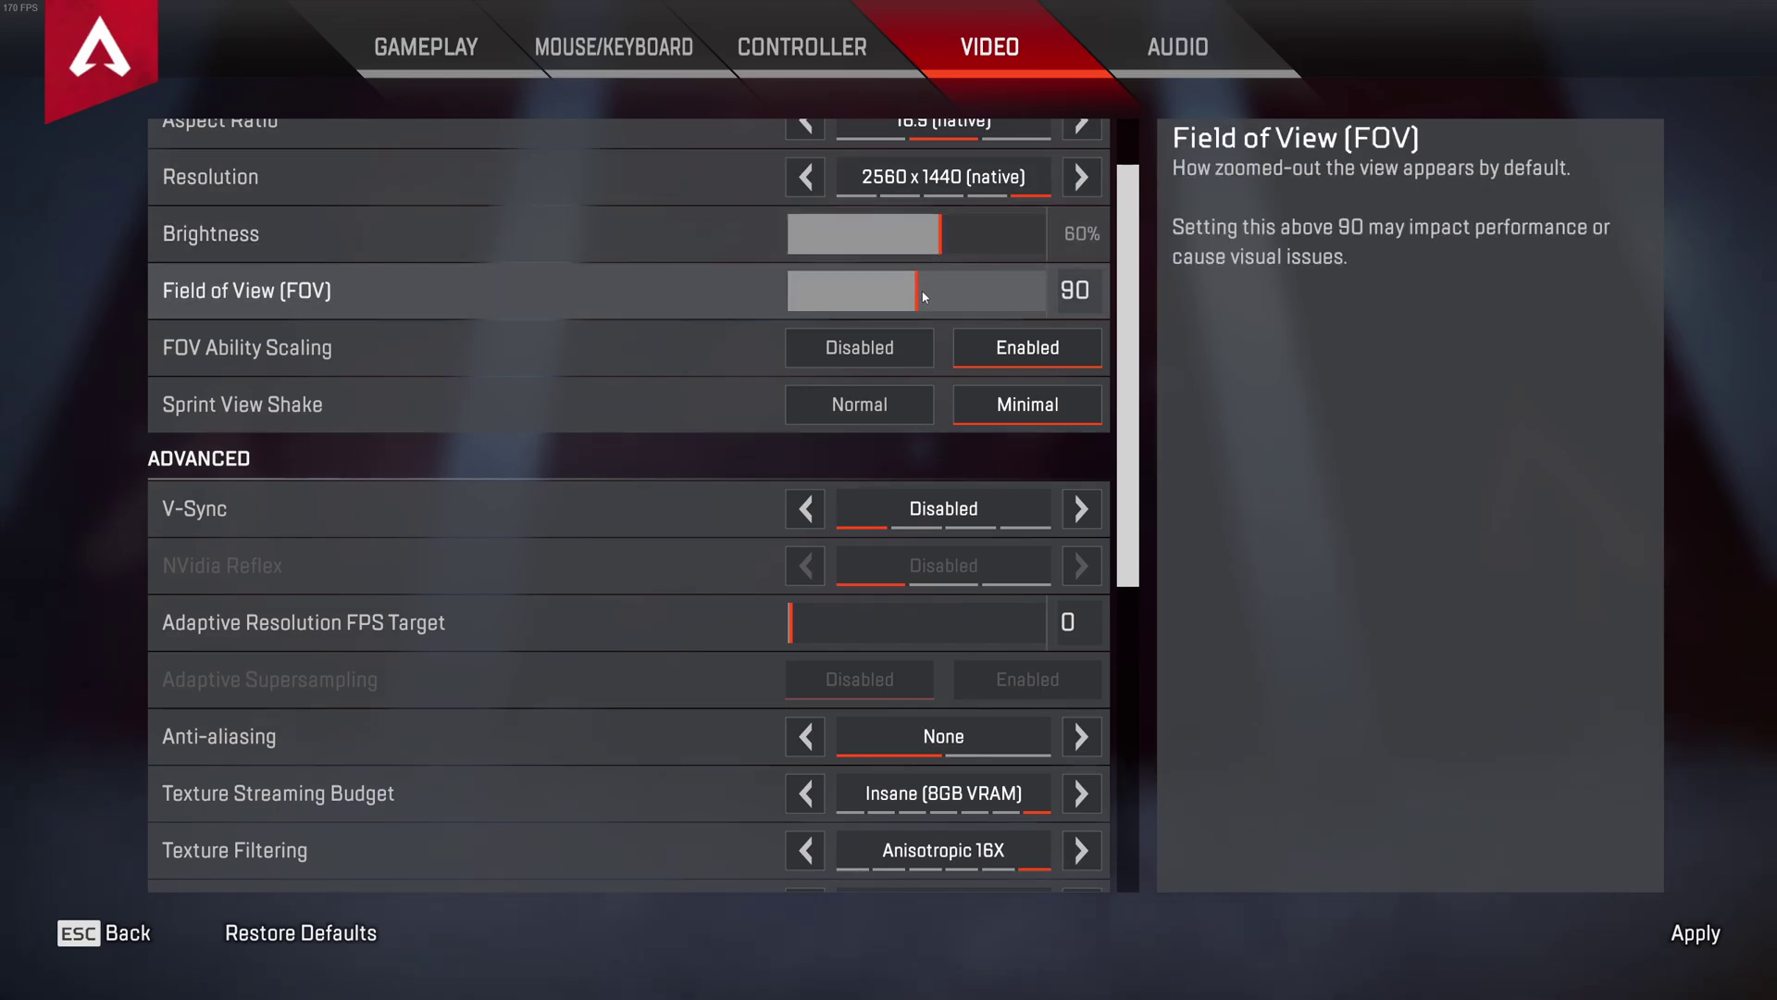